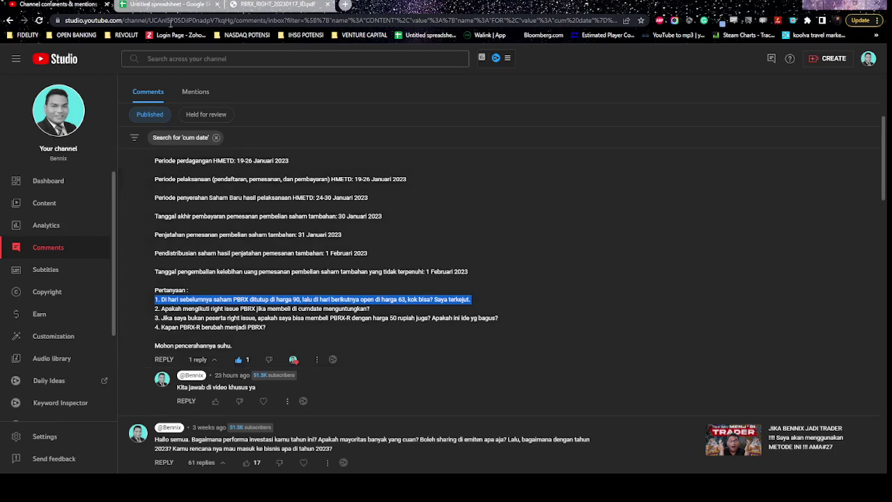
- Check the share ratio in the PBRX rights PDF and enter 250 in the first LEMBAR SAHAM row of the spreadsheet
click(168, 5)
click(289, 170)
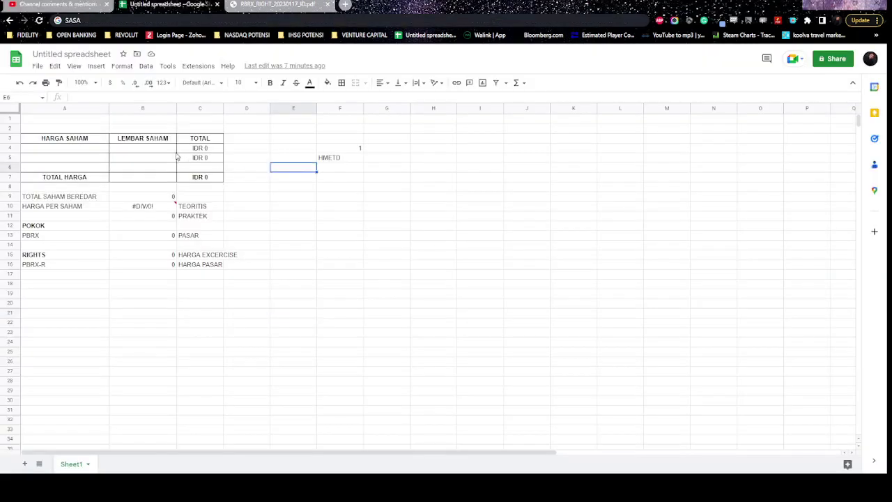
click(170, 149)
click(279, 5)
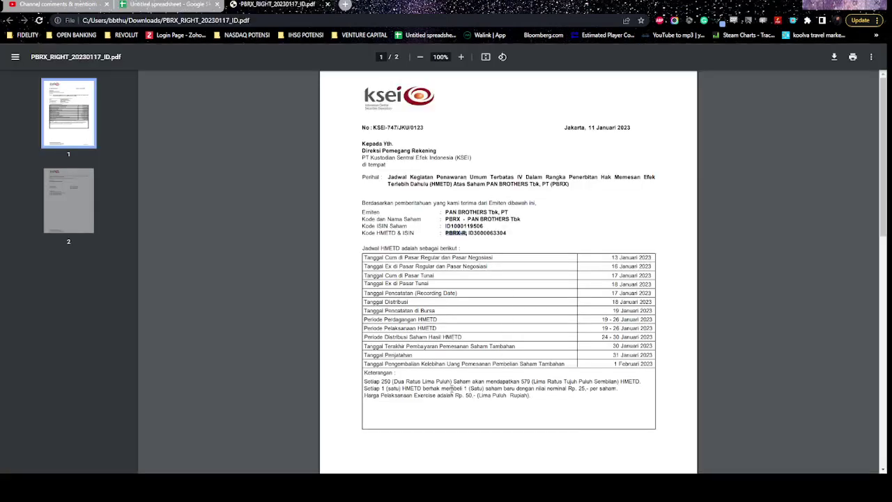
drag(421, 381, 448, 382)
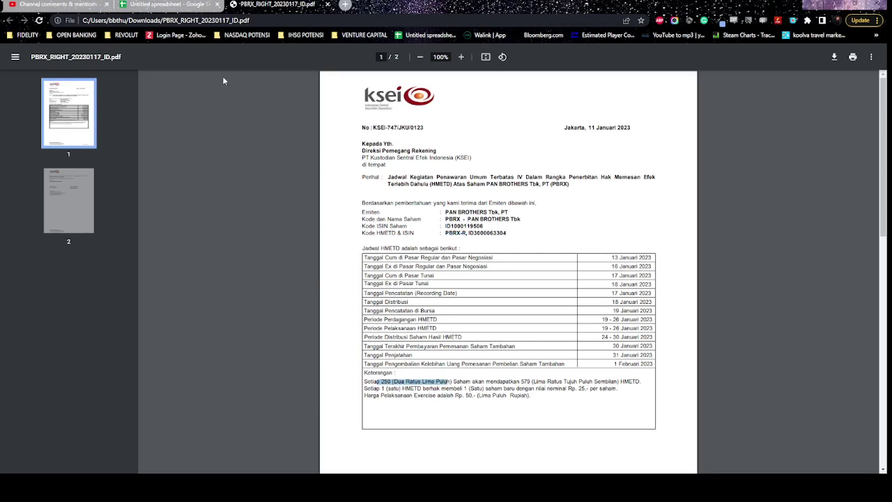
click(169, 5)
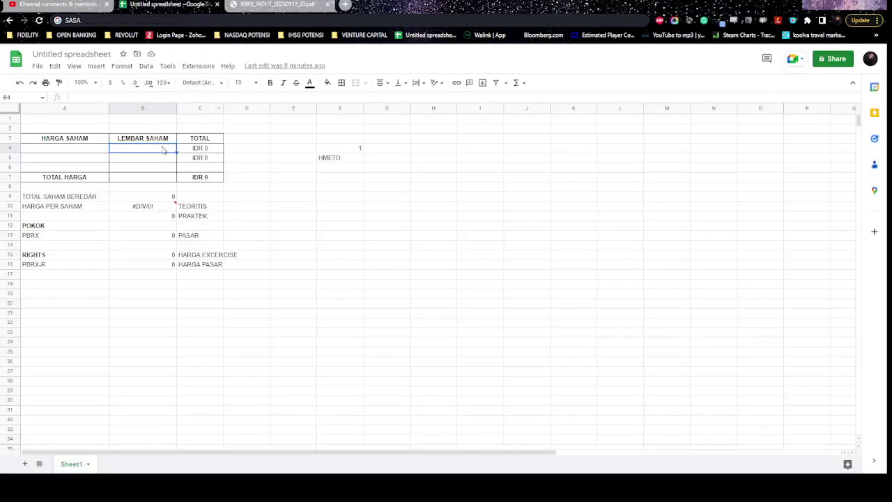
text(250)
key(Return)
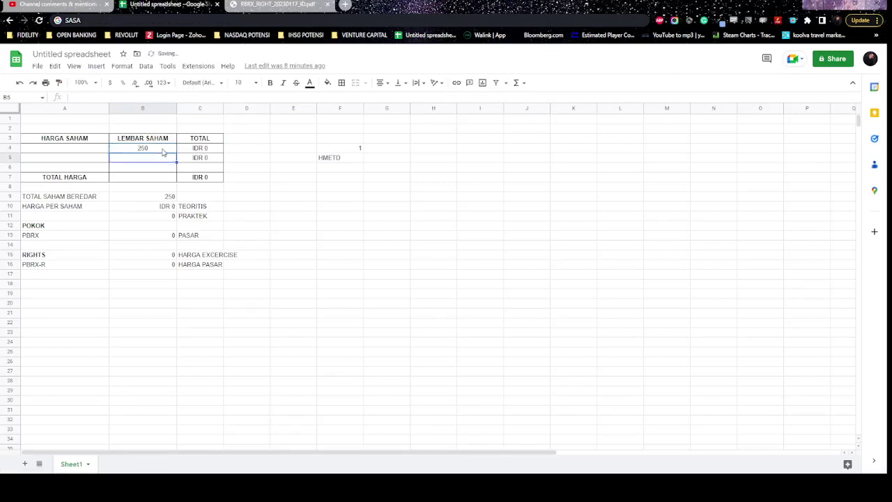
- Fill the second row of the share table with 579 under LEMBAR SAHAM and 50 under HARGA SAHAM
key(Down)
text(579)
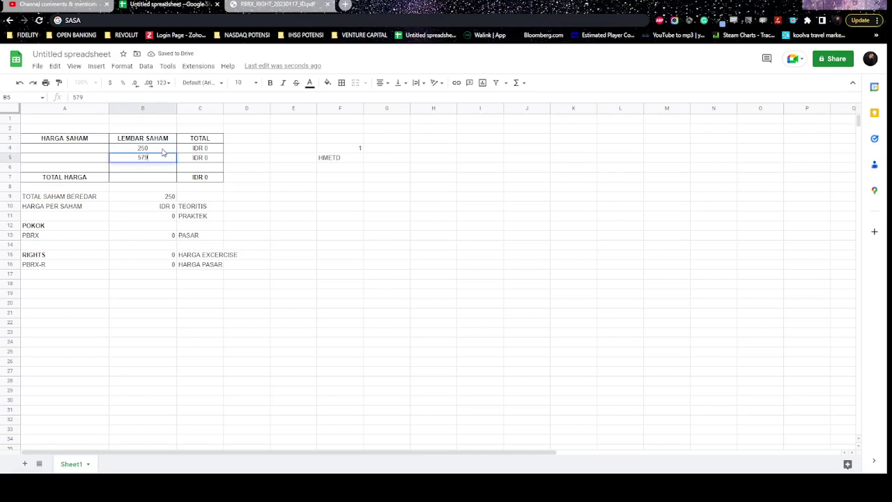
key(ctrl+Return)
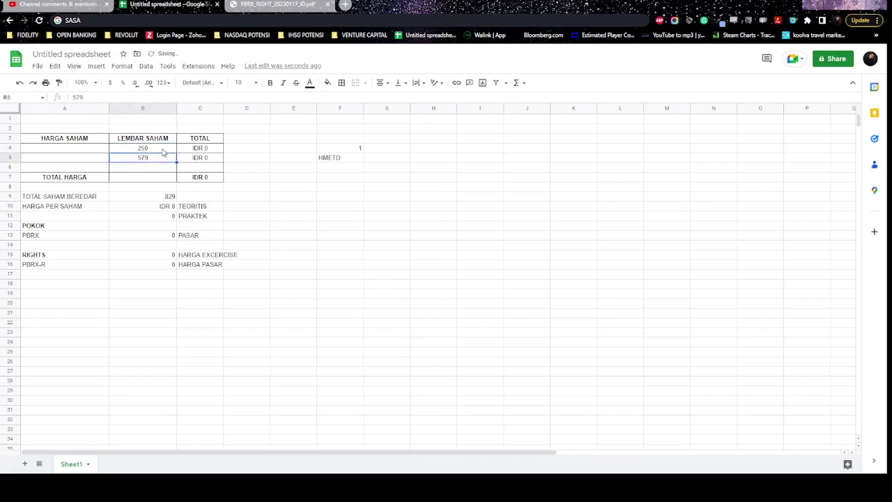
key(Left)
text(50)
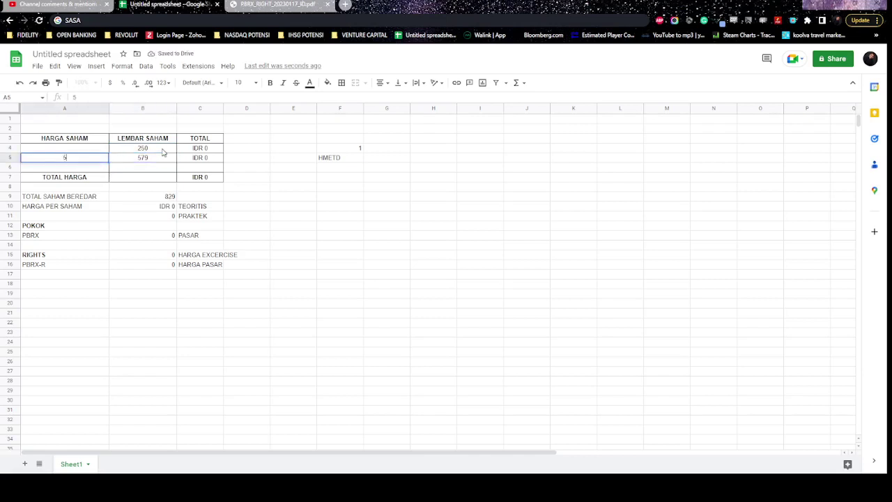
click(163, 149)
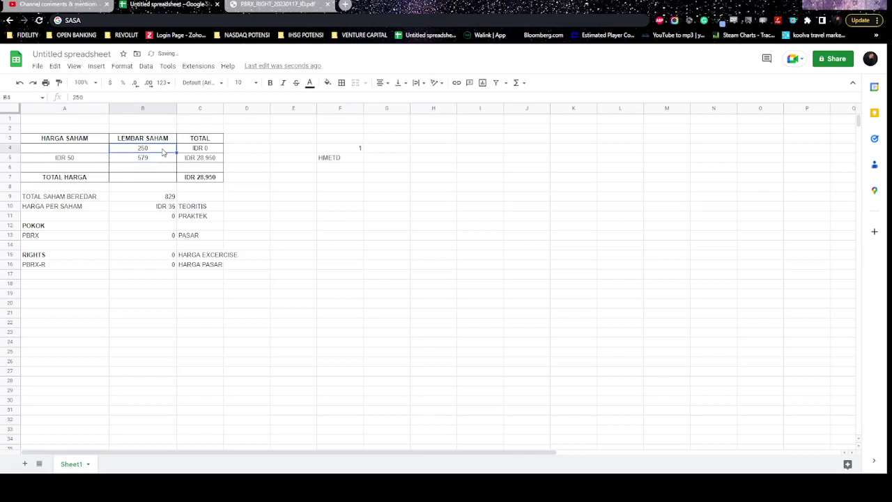
- Check the regular-market cum date in the PBRX rights PDF and enter 90 as the first row's HARGA SAHAM
key(Left)
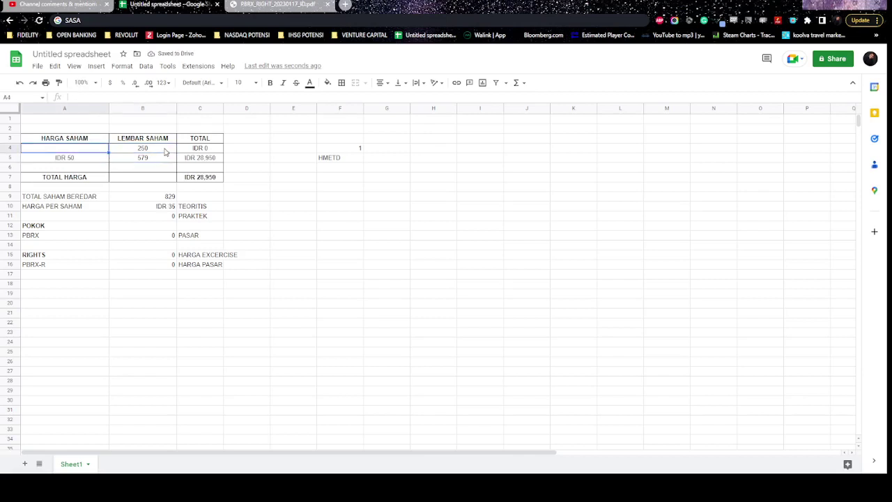
click(266, 11)
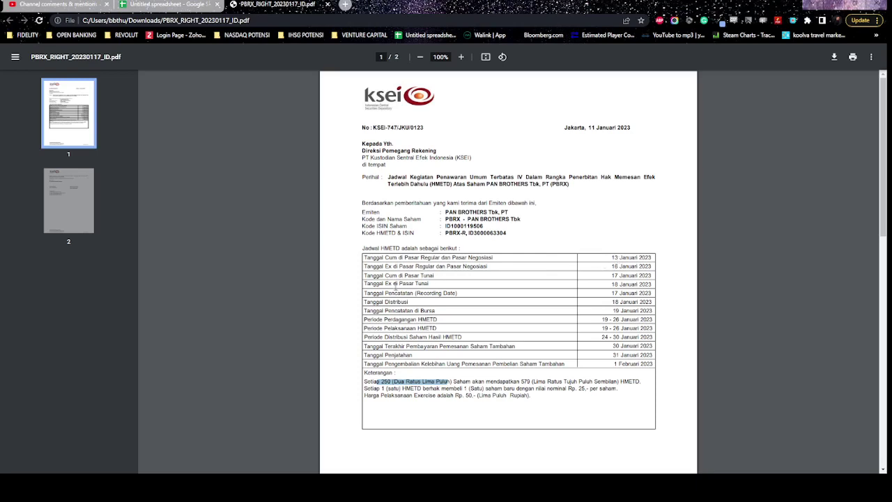
drag(421, 257, 477, 257)
drag(600, 252, 213, 51)
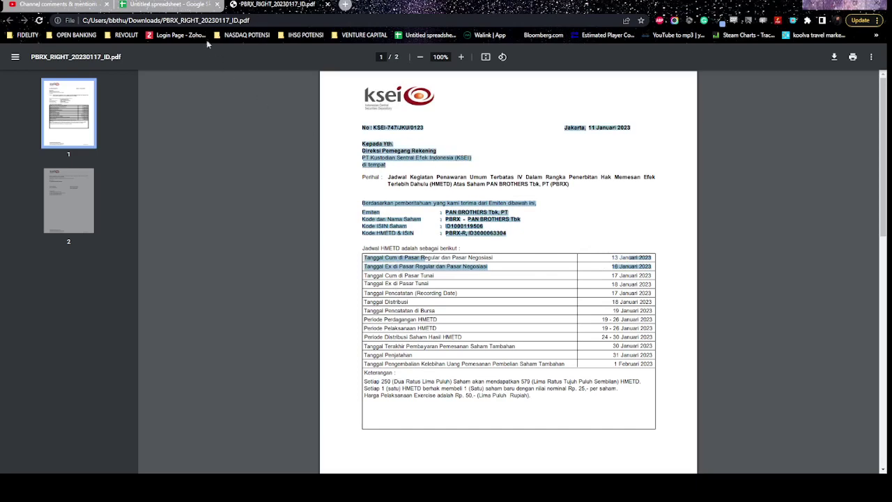
click(167, 4)
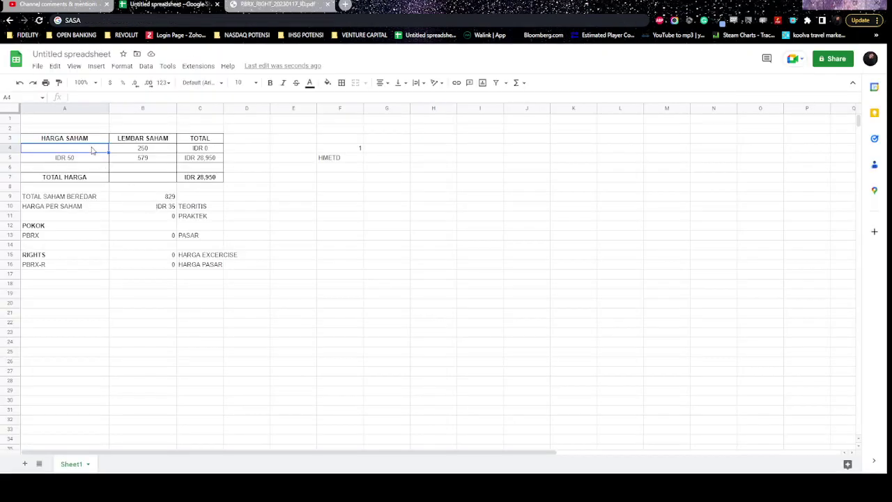
text(90)
key(Return)
- Review the theoretical HARGA PER SAHAM row and set the PRAKTEK price below it to 74
click(103, 218)
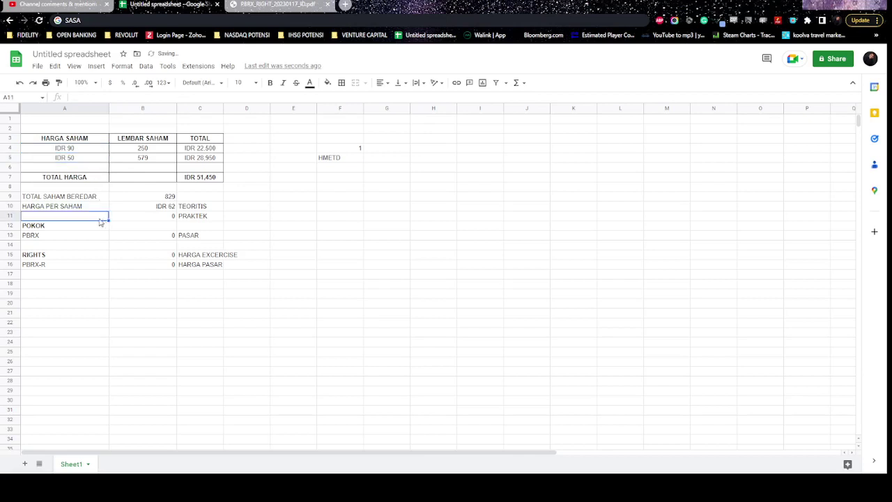
click(85, 207)
drag(118, 208, 191, 209)
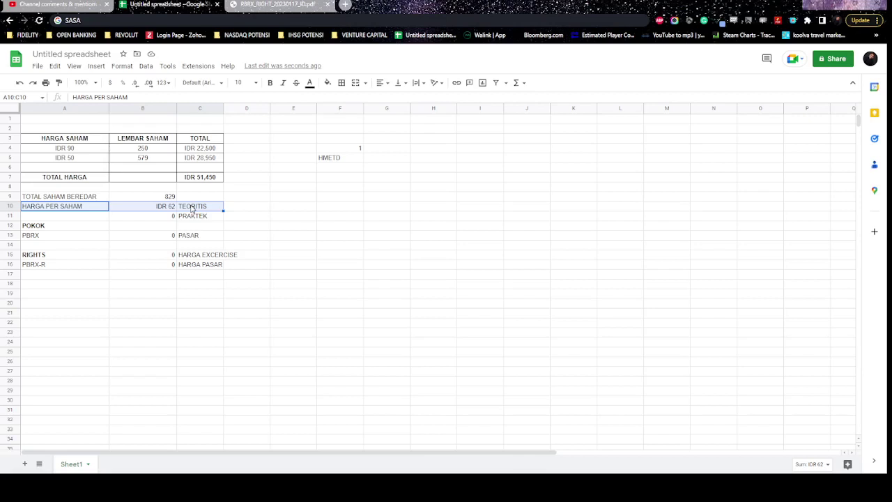
click(173, 218)
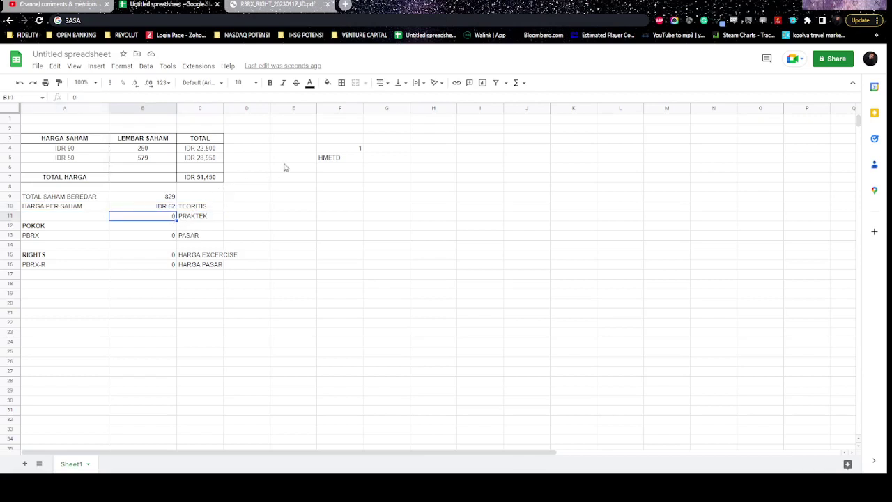
text(74)
key(Return)
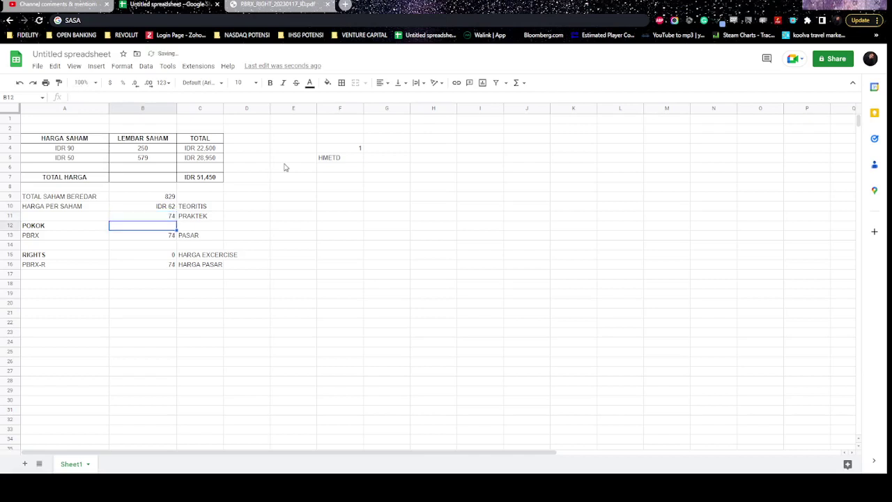
- Compare the PRAKTEK price with the theoretical price and examine the PBRX market price under POKOK
key(Up)
key(Up)
key(Right)
key(Down)
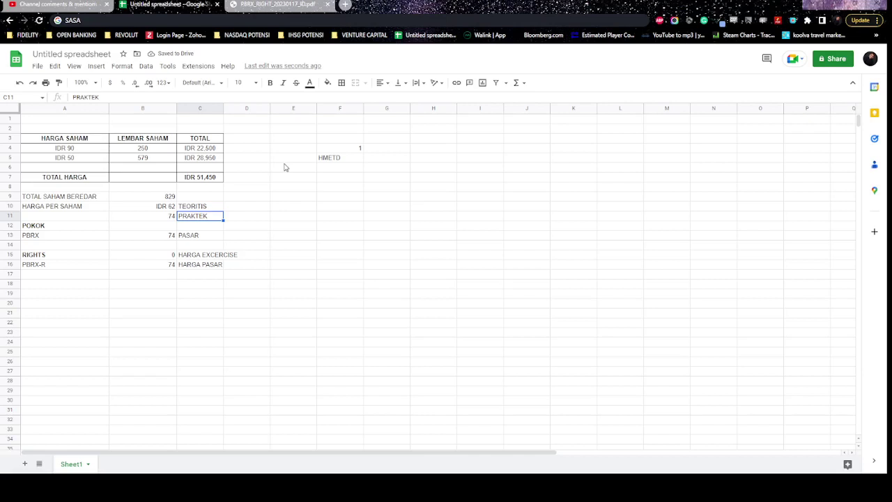
key(Left)
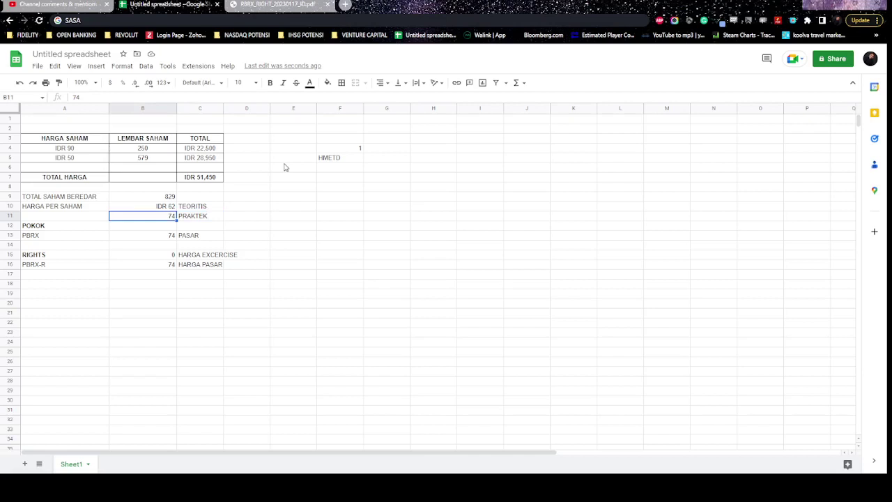
key(Down)
key(Down)
key(Left)
key(Right)
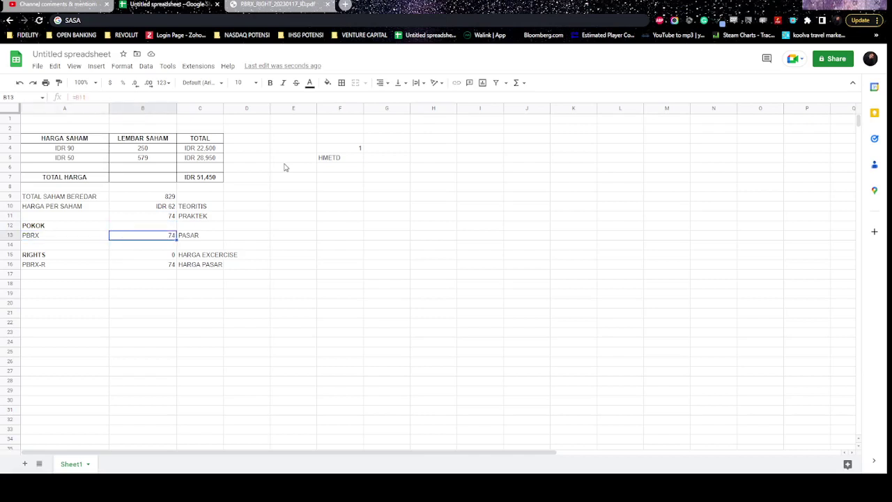
- Read question 2 of the viewer comment in YouTube Studio and compare it with the spreadsheet calculation
click(76, 5)
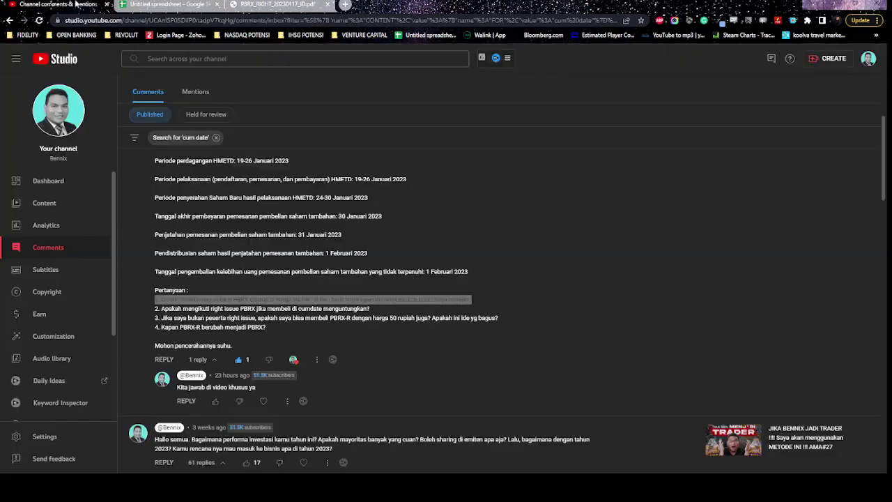
double_click(352, 299)
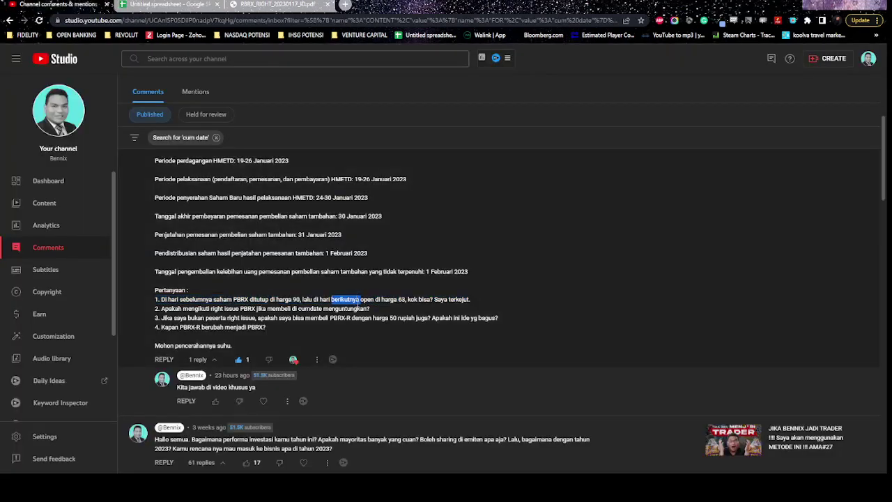
triple_click(358, 308)
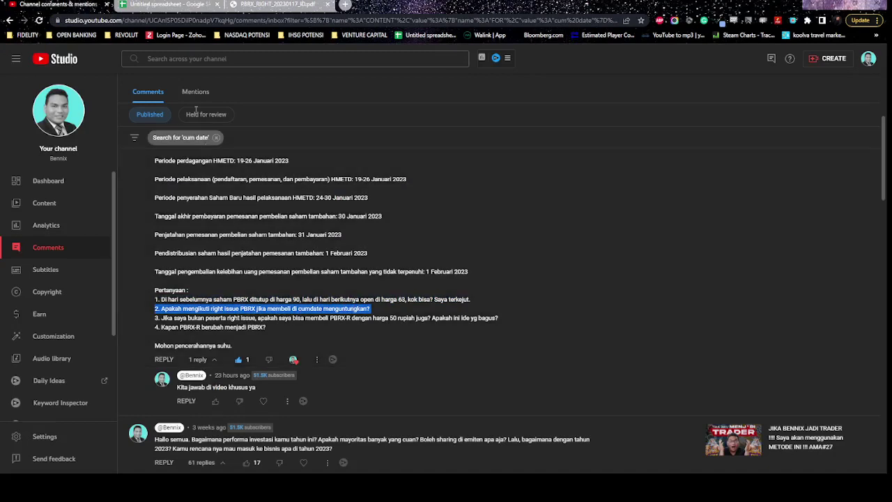
click(173, 5)
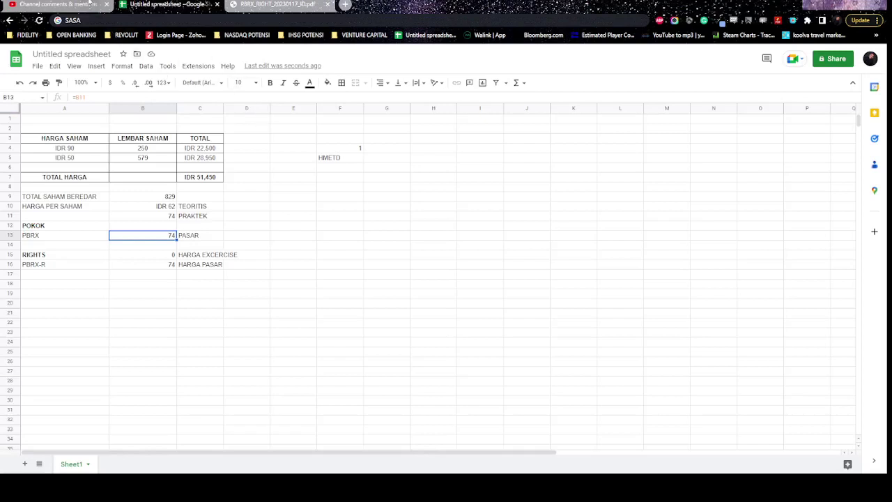
click(87, 4)
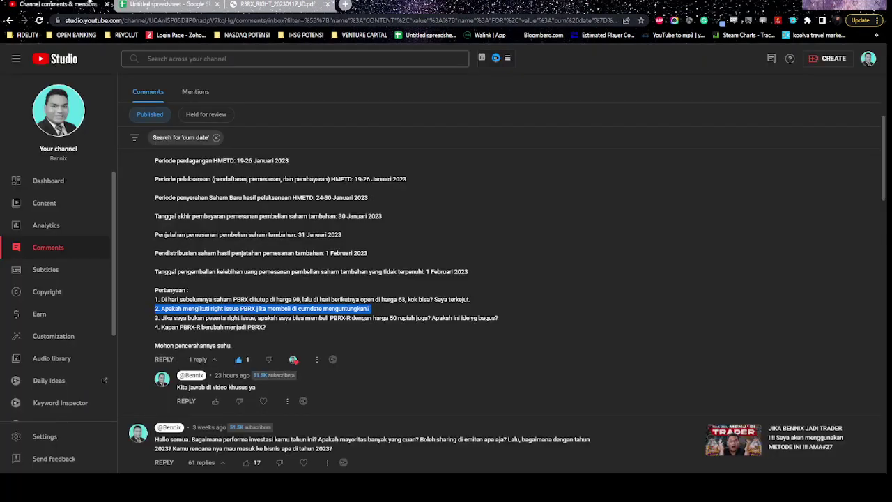
click(174, 5)
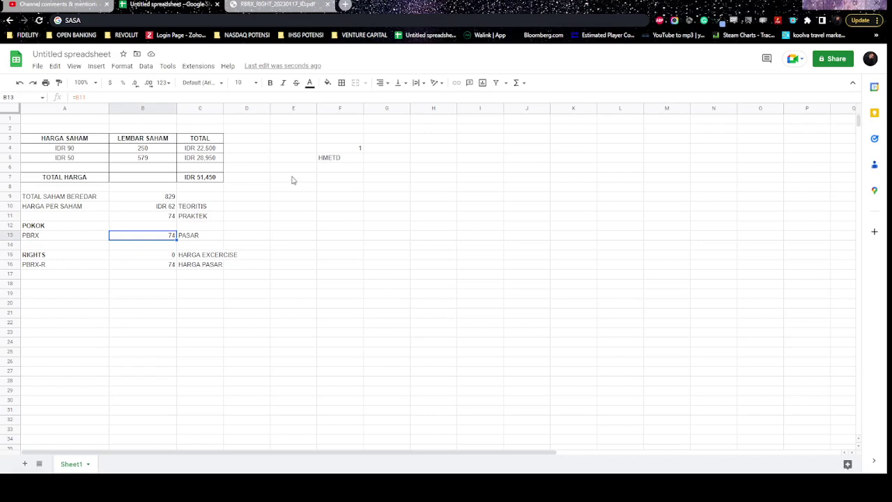
- Read question 3 of the viewer comment, highlighting the parts about buying PBRX-R and the price of 50 rupiah
click(91, 10)
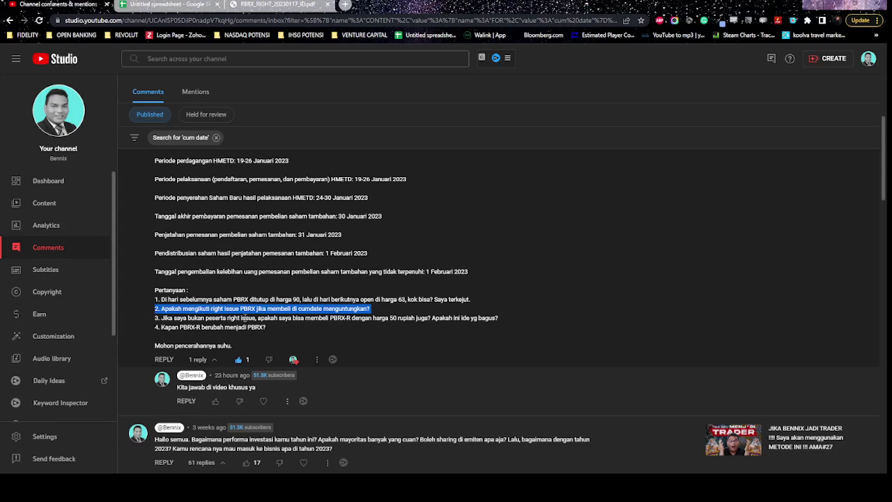
triple_click(243, 318)
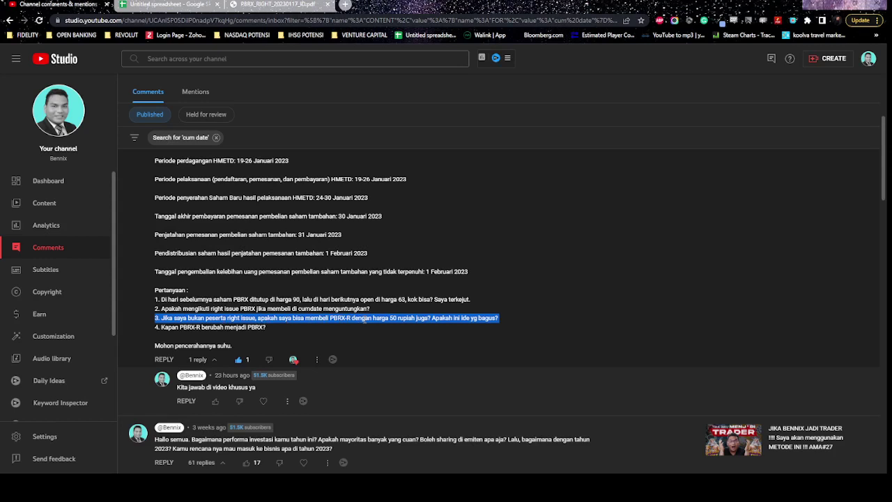
click(363, 318)
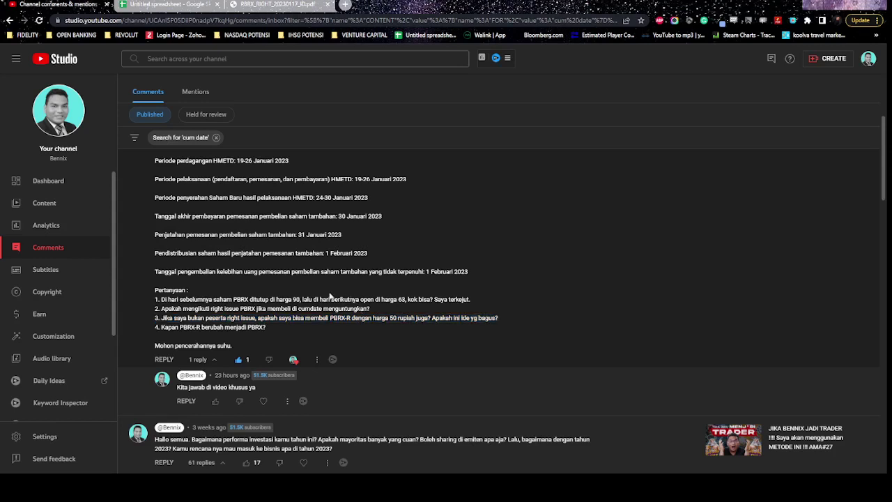
drag(314, 318, 431, 319)
click(402, 319)
drag(316, 319, 354, 321)
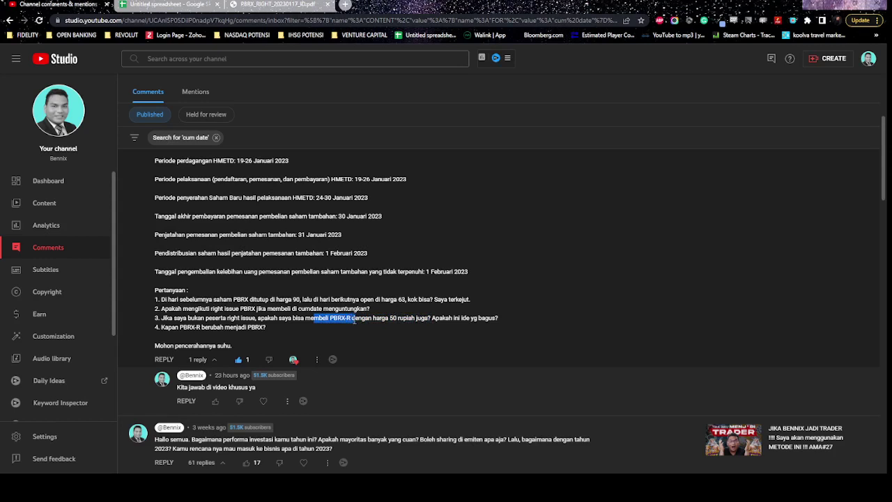
click(365, 317)
drag(365, 318, 423, 318)
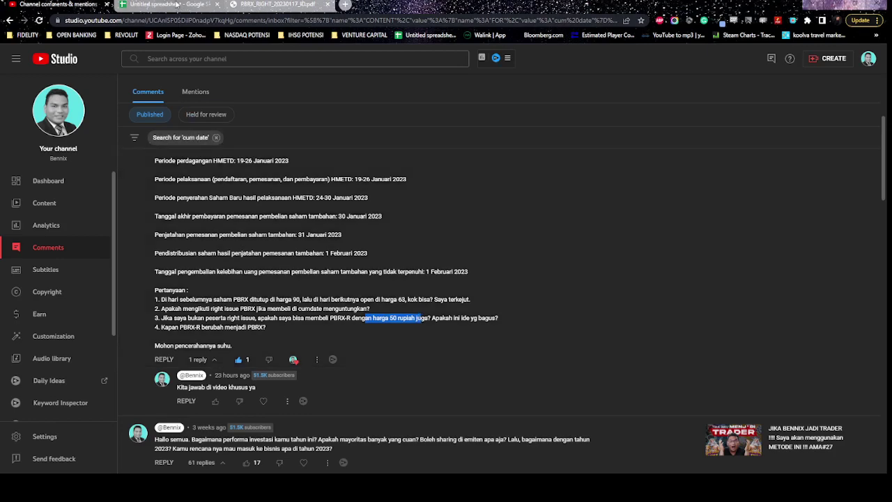
- Return to the spreadsheet and examine the POKOK price for PBRX and the RIGHTS entries for PBRX-R
click(176, 5)
click(292, 269)
click(233, 317)
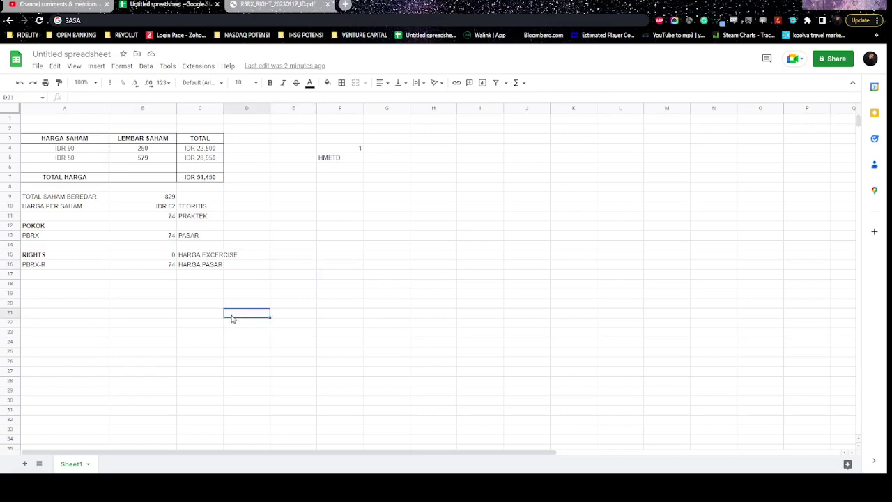
click(32, 227)
key(ctrl+b)
click(139, 238)
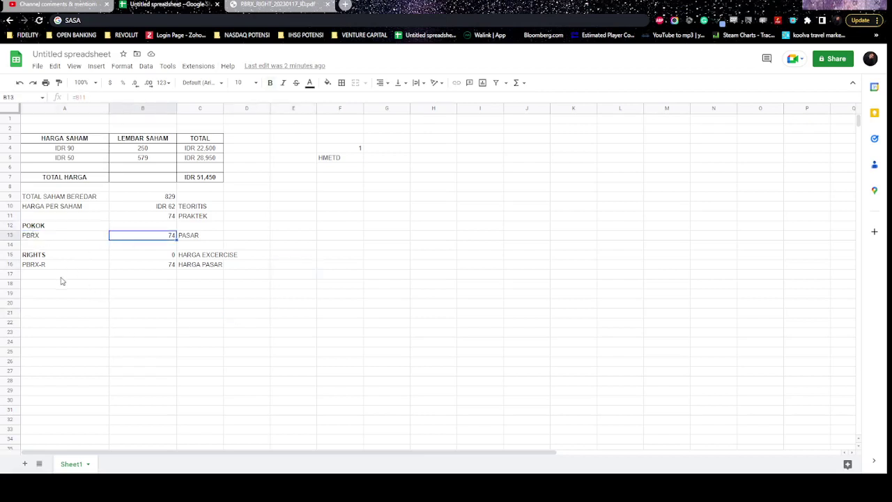
click(61, 305)
click(58, 267)
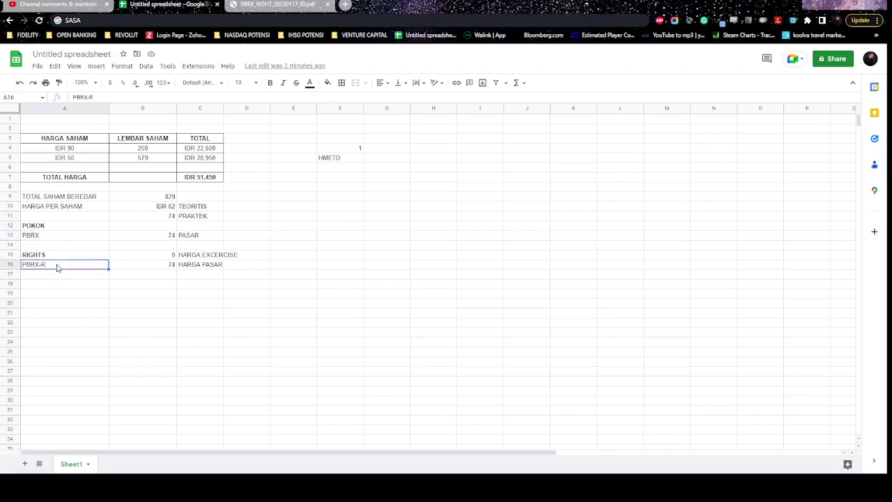
click(58, 257)
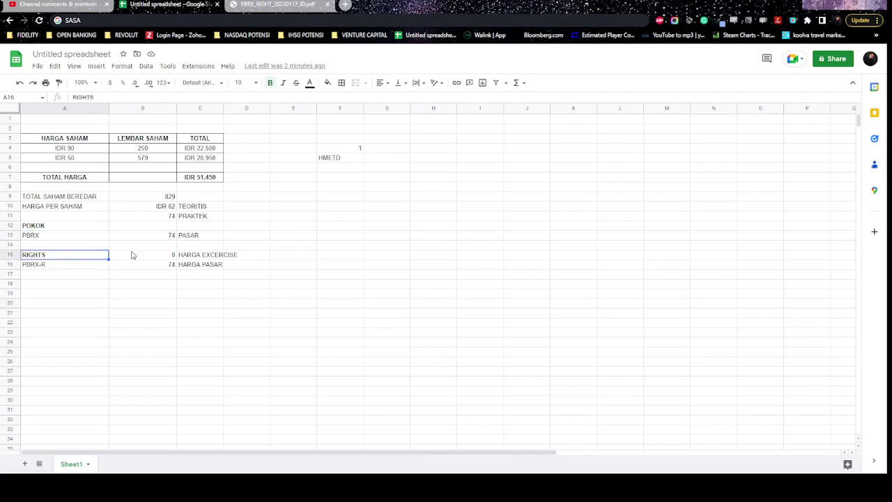
- Set the HARGA EXCERCISE value under RIGHTS in B15 to 50
click(133, 255)
text(50)
key(Return)
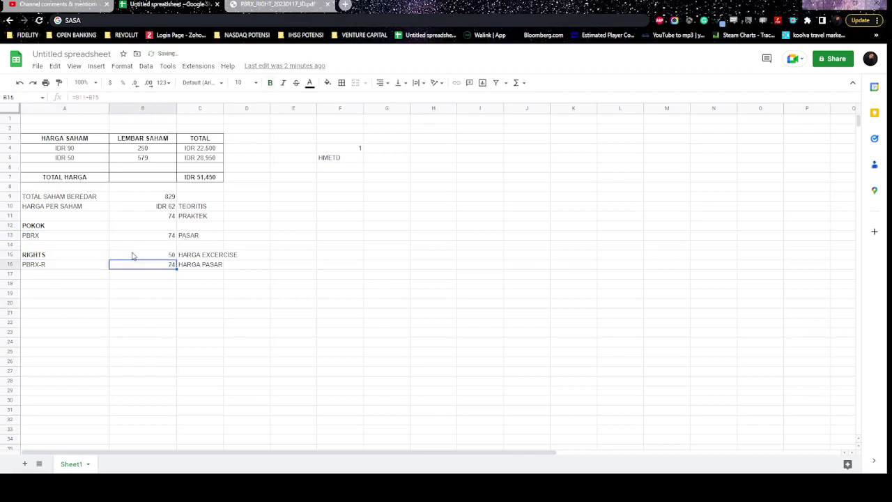
click(133, 255)
- Set the HARGA PASAR value for PBRX-R in B16 to 100
click(147, 269)
text(100)
key(Return)
key(Up)
key(Left)
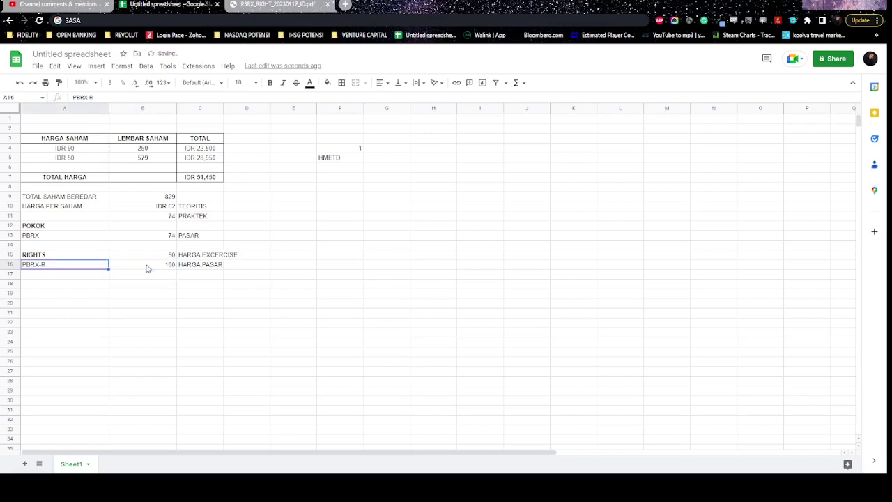
- Compare the PBRX-R market price and the RIGHTS exercise price with the PBRX market price under POKOK
key(Right)
key(Left)
key(Up)
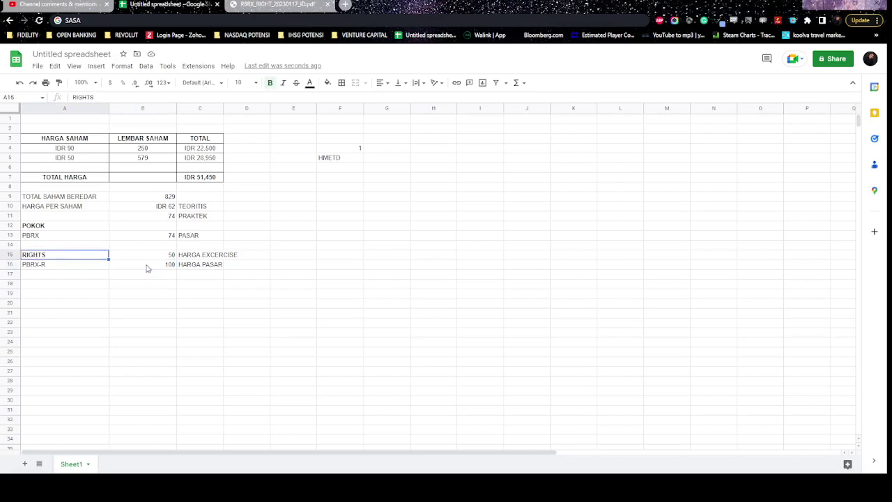
key(Right)
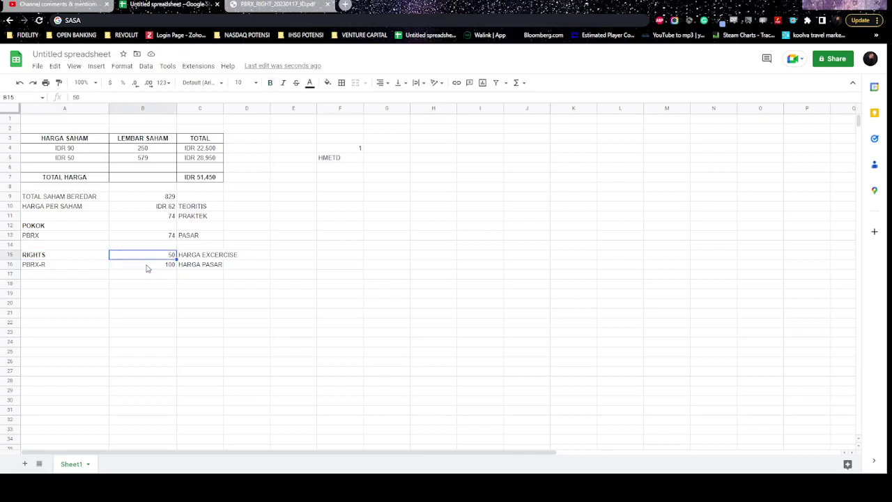
key(Up)
key(Up)
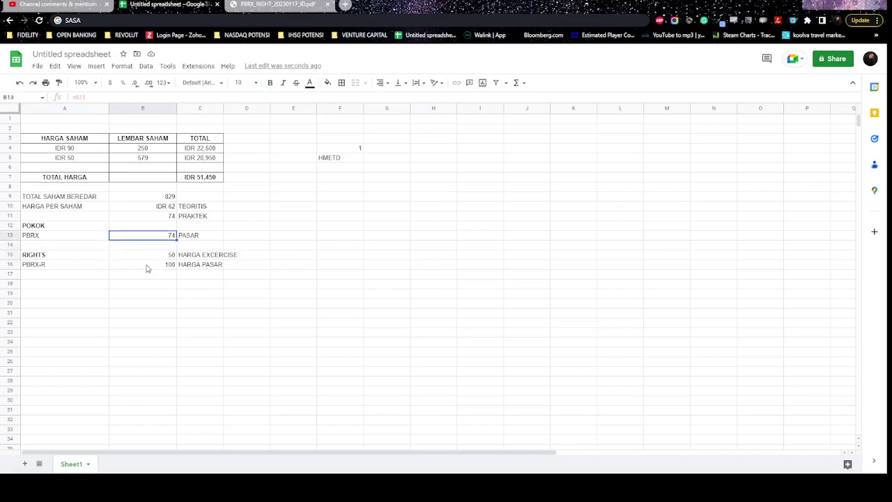
key(Down)
key(Up)
key(Down)
key(Down)
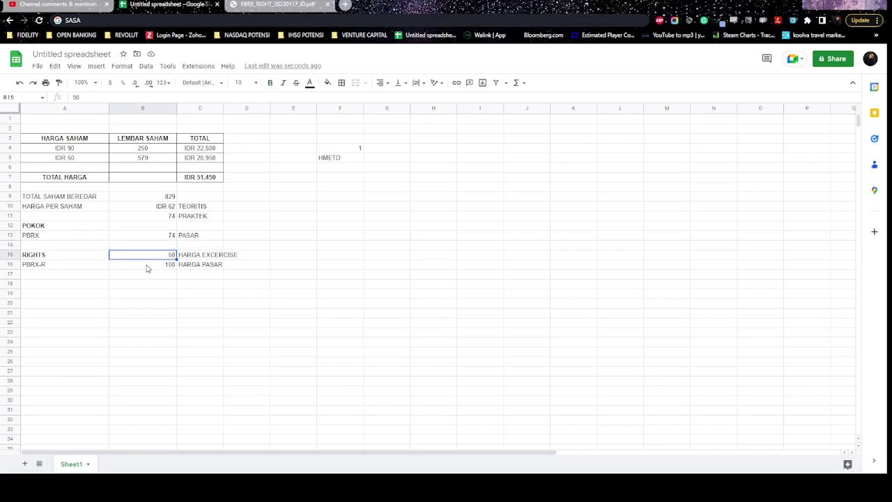
key(Up)
key(Up)
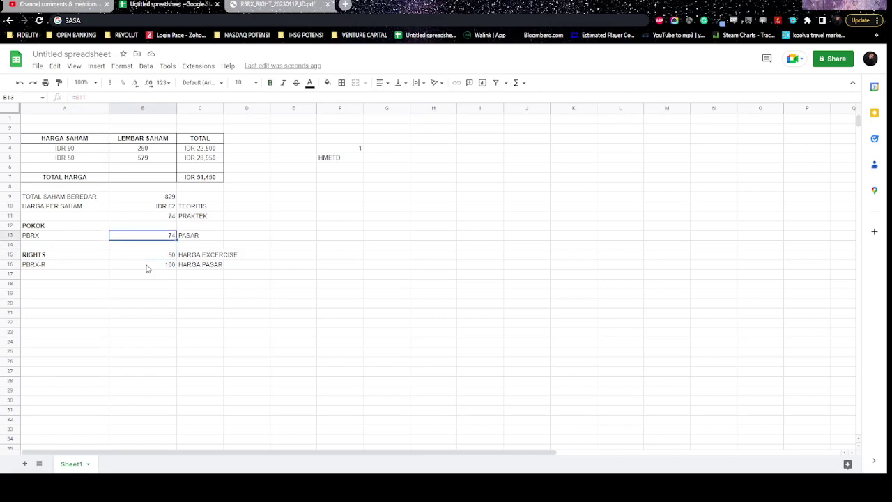
- Set the HARGA PASAR value for PBRX-R in B16 to 1
key(Down)
key(Down)
key(Down)
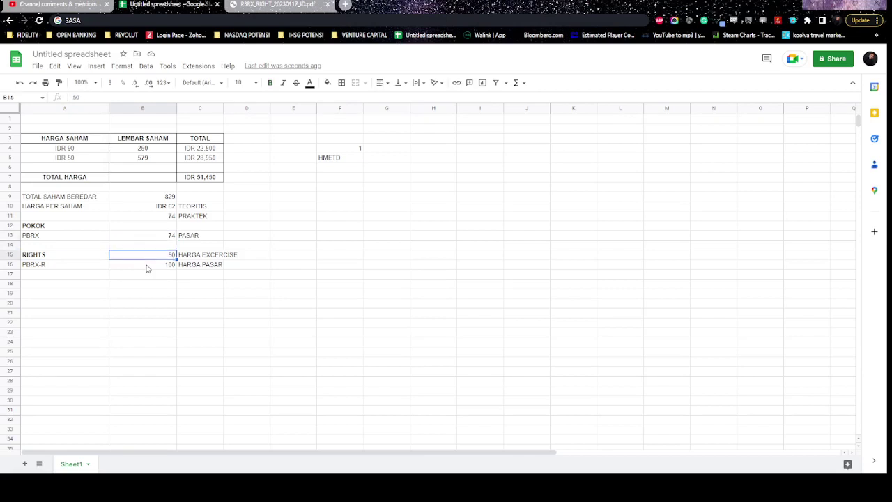
text(1)
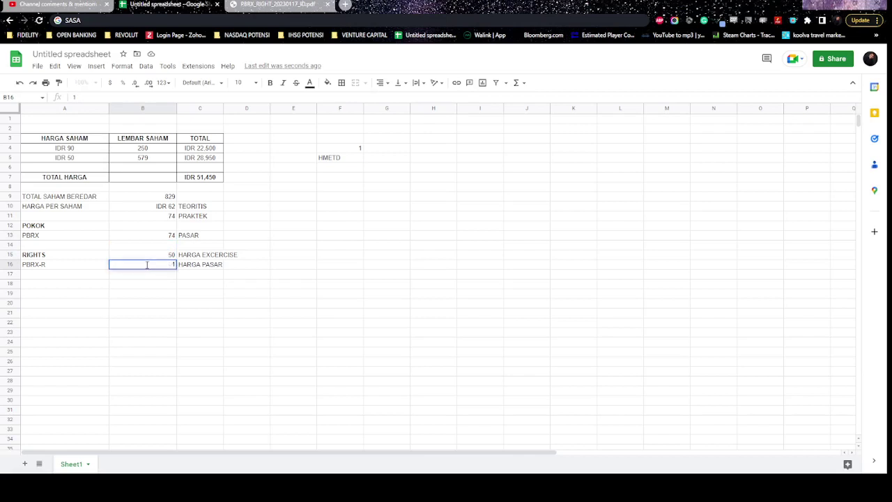
key(Return)
- Enter the label MODAL in C19, below the PBRX-R row
key(Down)
key(Down)
key(Right)
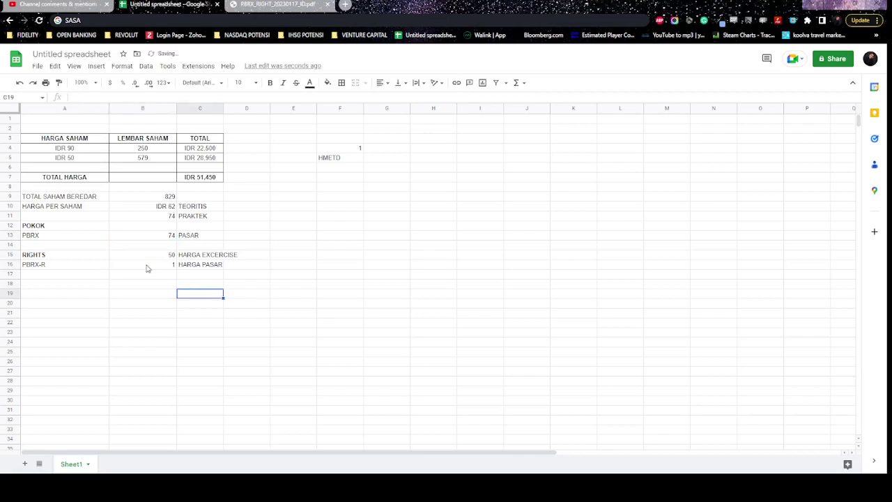
text(MODAL)
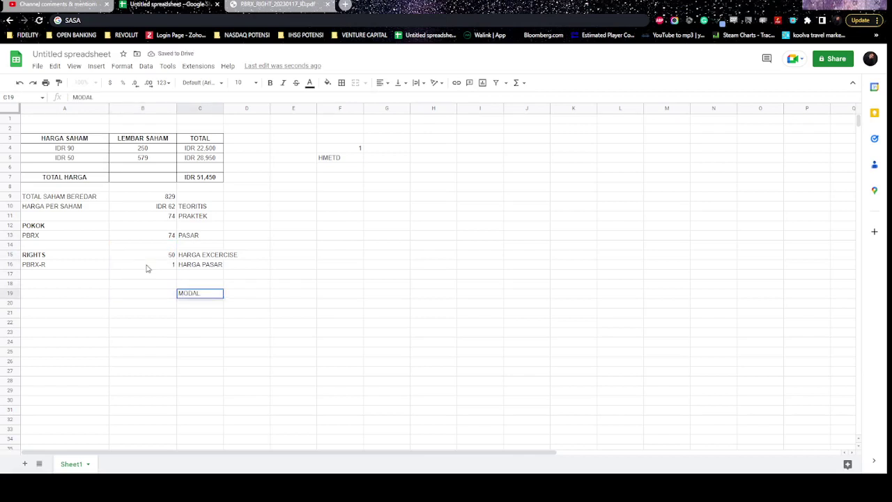
- Calculate the MODAL amount in B19 by adding the exercise price and PBRX-R market price, =B15+B16
key(Left)
text(=)
key(Up)
key(Up)
key(Up)
key(Up)
text(+)
key(Down)
key(Down)
key(Up)
key(Up)
key(Up)
key(Up)
key(Up)
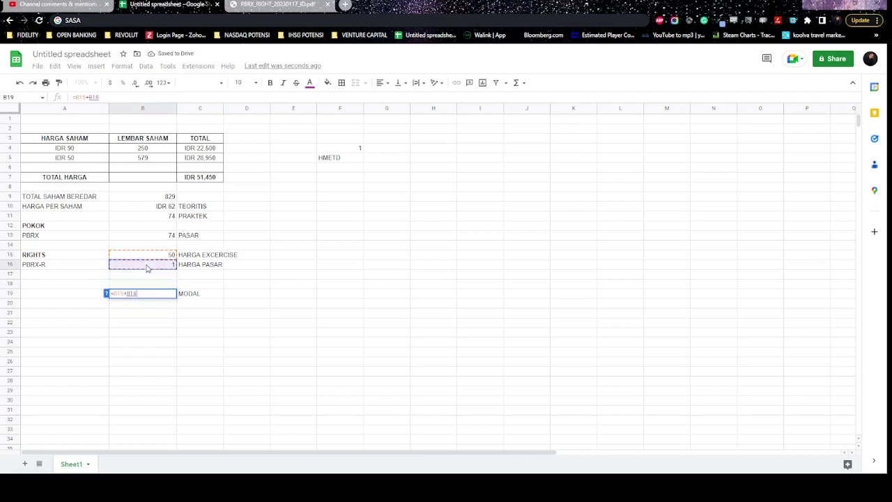
key(Return)
key(Down)
key(Up)
key(Up)
key(Up)
key(Up)
key(Up)
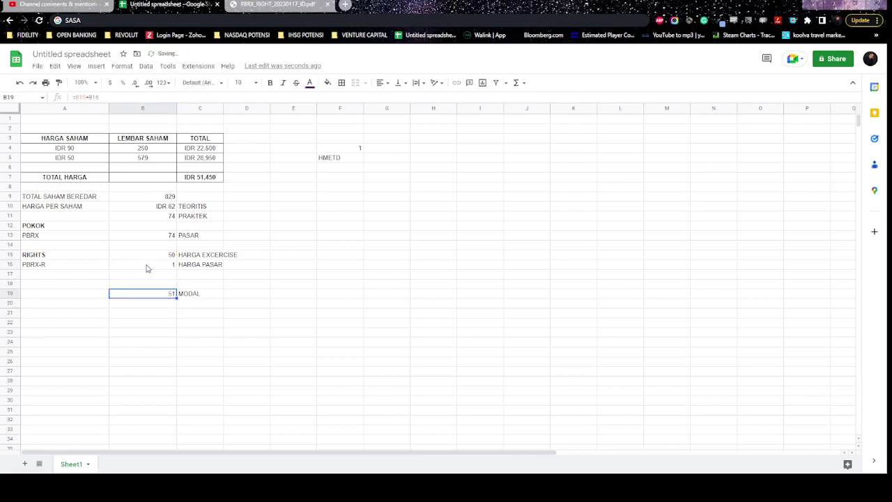
- Enter the label CUAN in C20, directly below MODAL
key(Down)
key(Down)
key(Down)
key(Down)
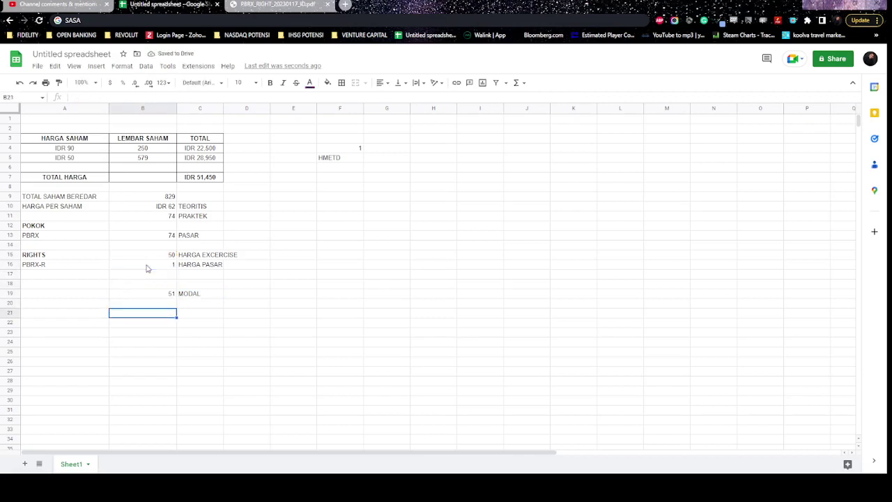
key(Right)
text(CUAN)
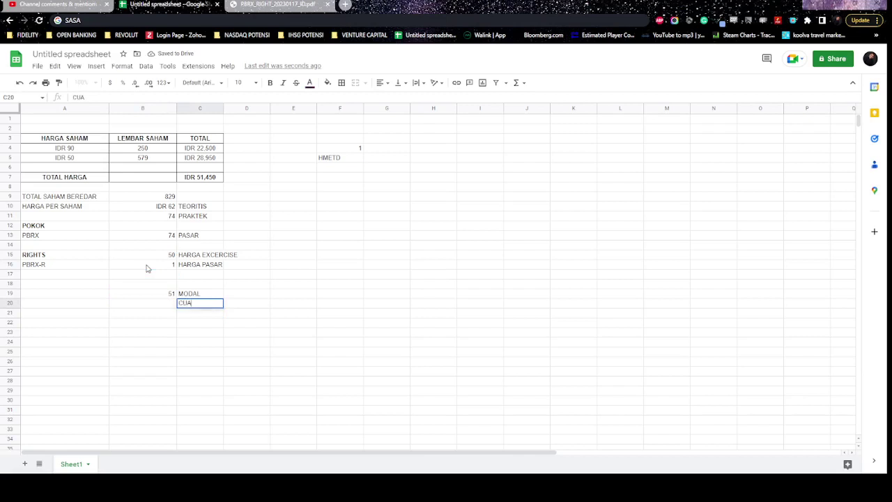
- Calculate the CUAN amount in B20 by subtracting MODAL from the PBRX market price, =B13-B19
key(Left)
text(=)
key(Up)
key(Up)
key(Up)
key(Up)
key(Up)
key(Up)
key(Up)
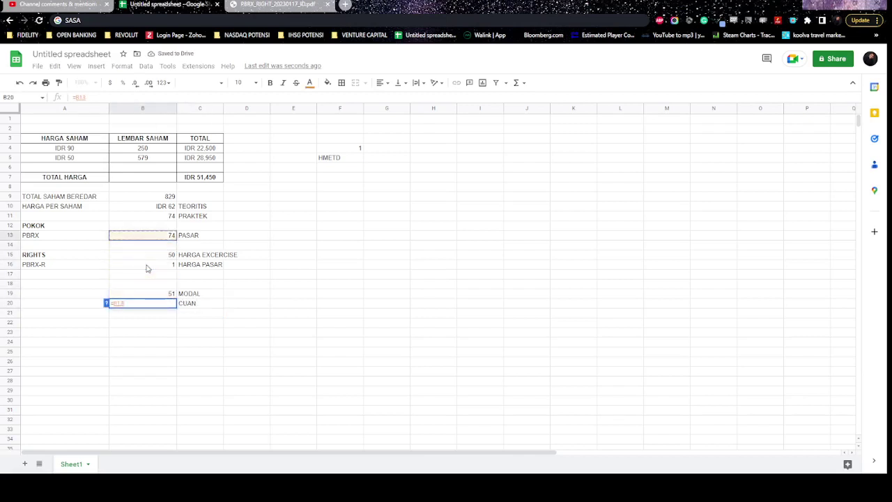
text(-)
key(Down)
key(Up)
key(Up)
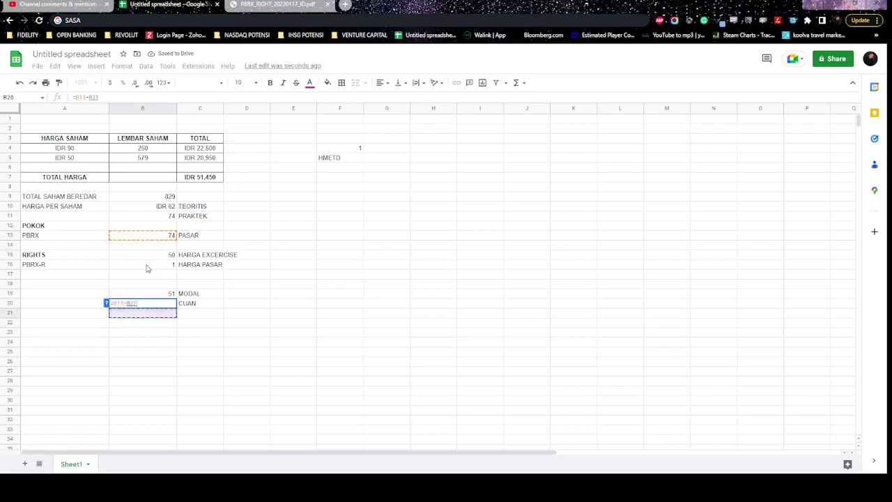
key(Return)
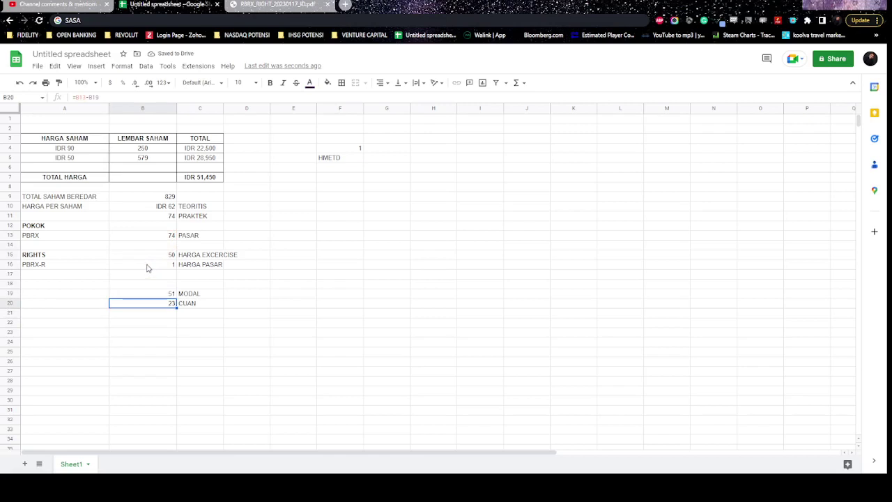
- Review the PBRX-R market price, the exercise price and the PBRX market price behind the CUAN calculation
key(Up)
key(Up)
key(Up)
key(Up)
key(Up)
key(Down)
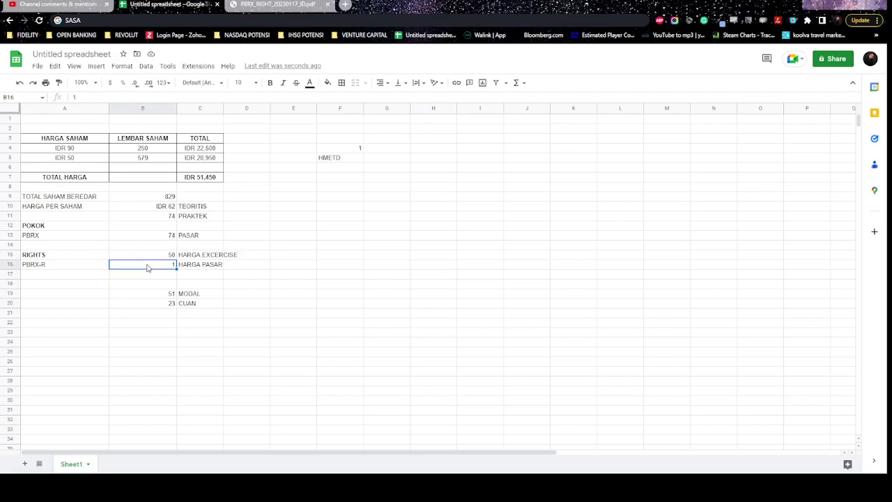
key(Up)
key(Up)
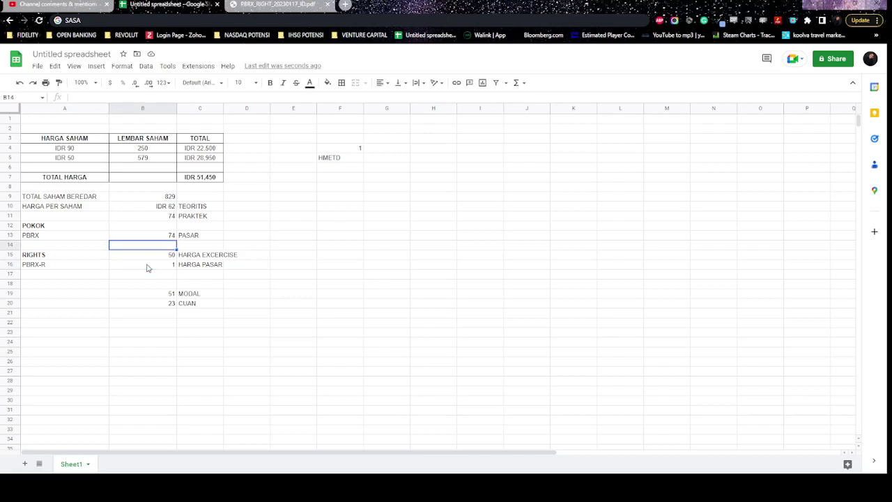
key(Up)
key(Down)
key(Down)
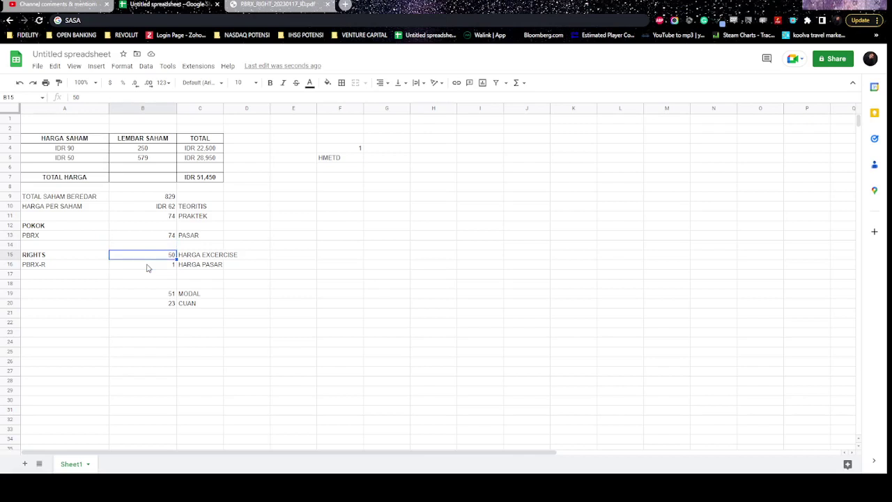
- Set the HARGA PASAR value for PBRX-R in B16 to 24
key(Down)
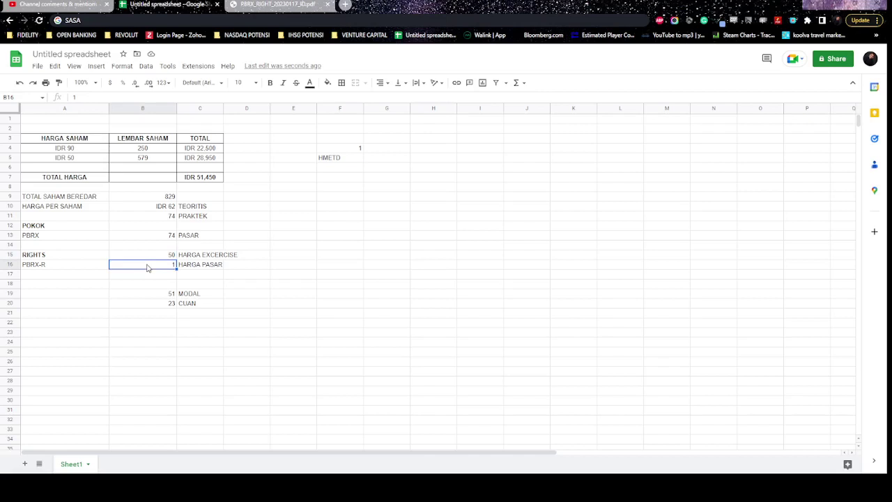
text(24)
key(Return)
- Check how the exercise price and PBRX-R market price feed into the MODAL and CUAN amounts
key(Up)
key(Up)
key(Up)
key(Up)
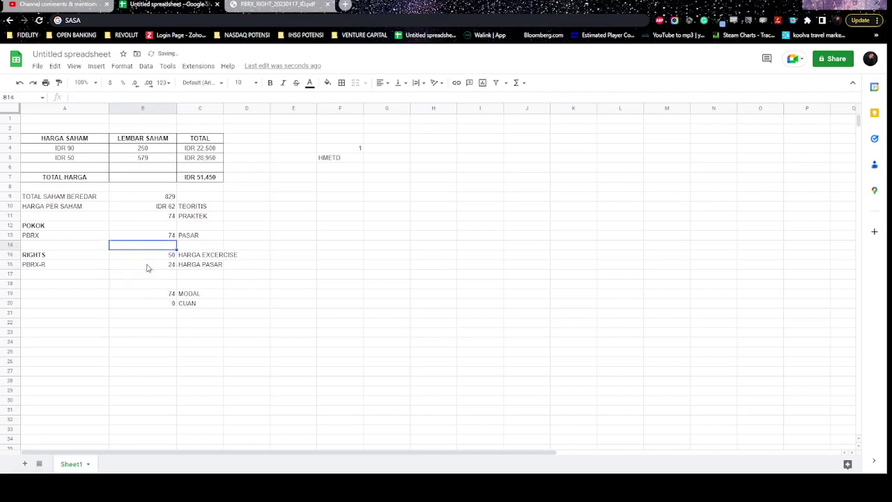
key(Down)
key(Down)
key(Down)
key(Down)
key(Down)
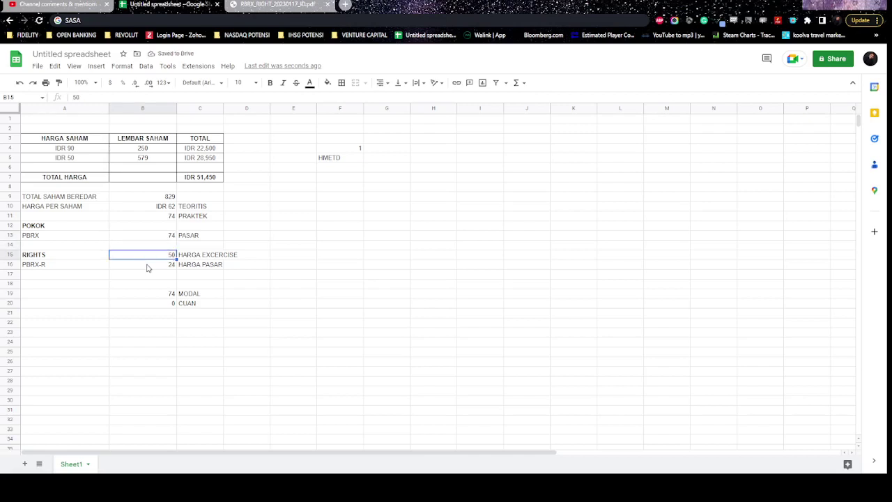
key(Down)
key(Down)
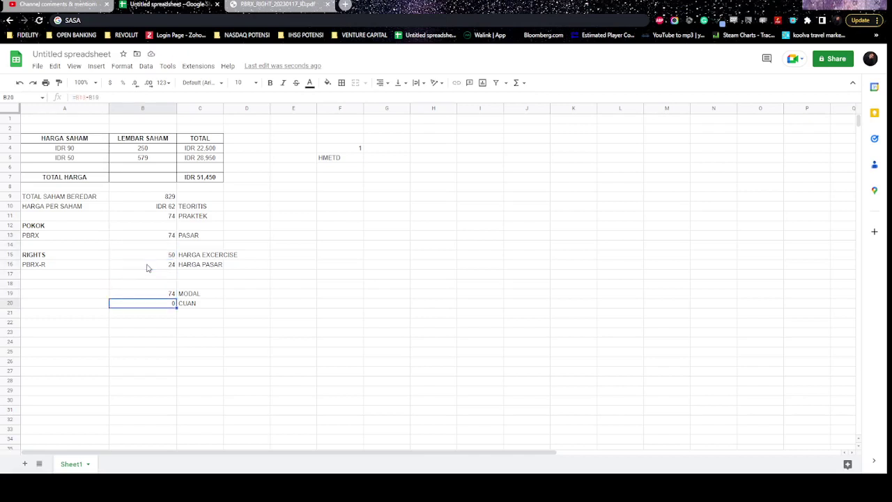
- Delete the CUAN label and its formula from B20:C20
key(Right)
key(shift+Left)
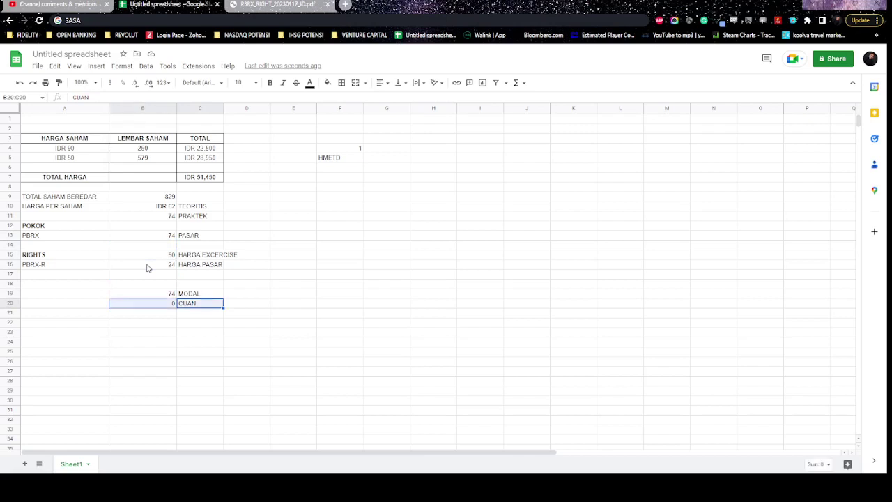
key(Delete)
- Examine the PBRX-R row under RIGHTS, including its market price and the HARGA PASAR label
key(Up)
key(Up)
key(Up)
key(Left)
key(Up)
key(Up)
key(Down)
key(Left)
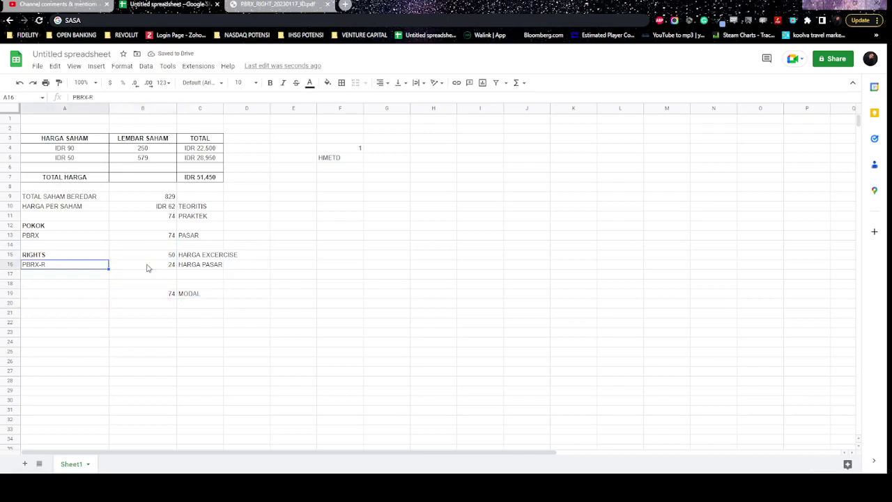
key(Right)
key(Right)
key(Left)
key(Left)
key(Right)
key(Right)
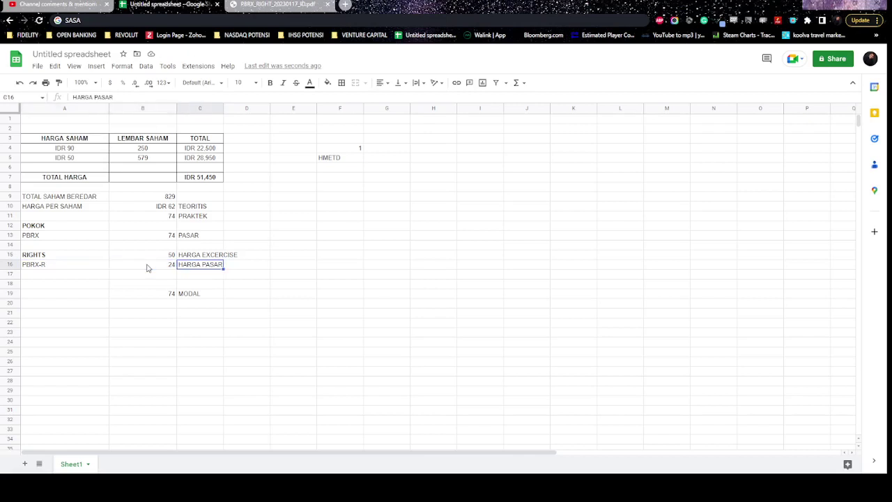
key(Left)
key(Left)
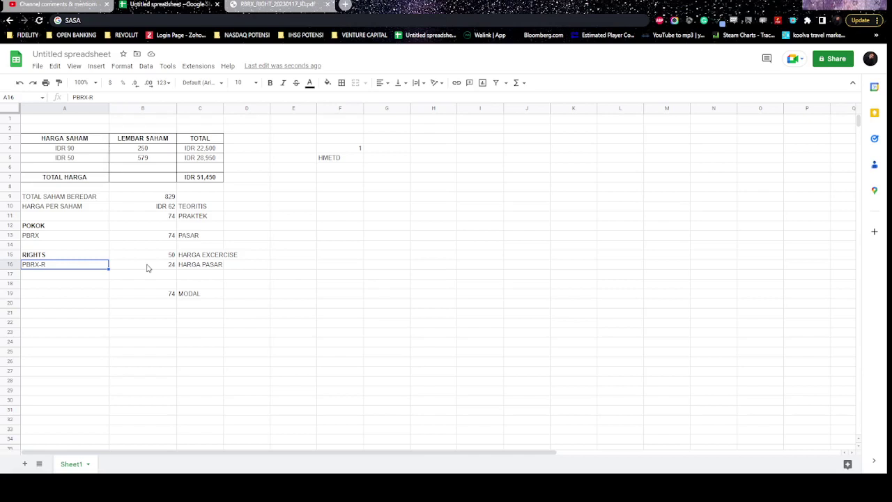
- Set the PBRX market price under POKOK in B13 to 88
click(146, 267)
key(Up)
key(Up)
key(Up)
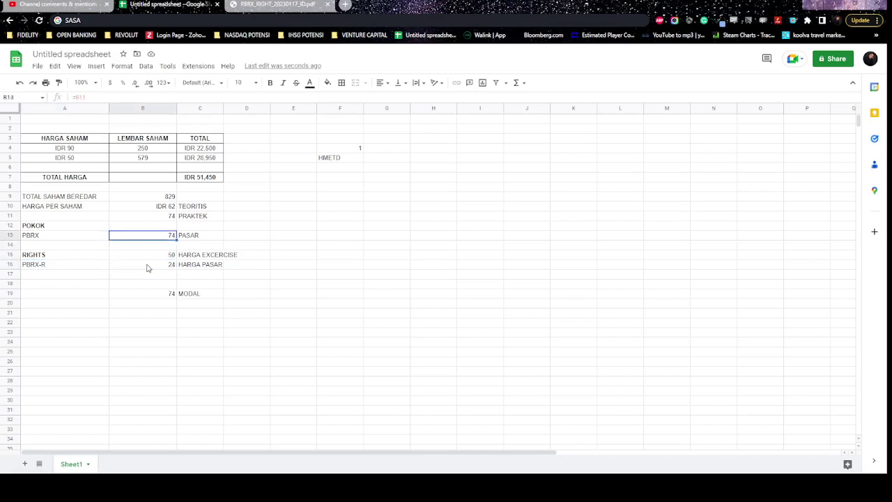
key(Left)
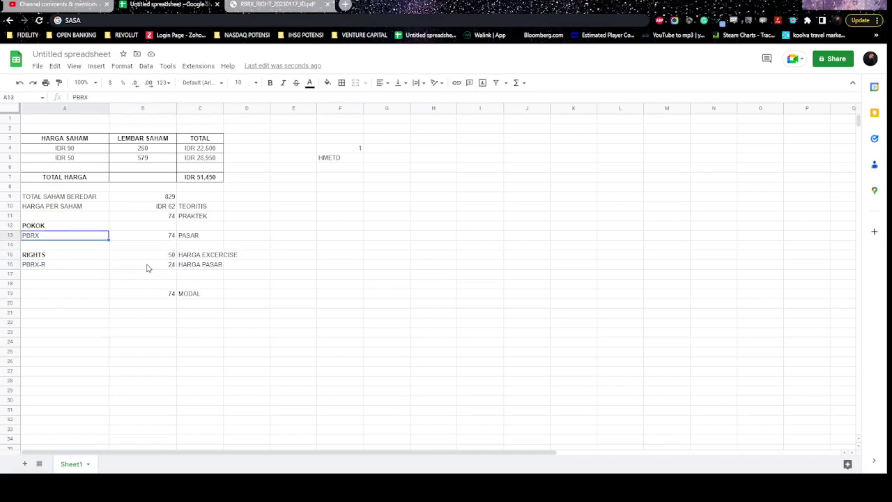
key(Right)
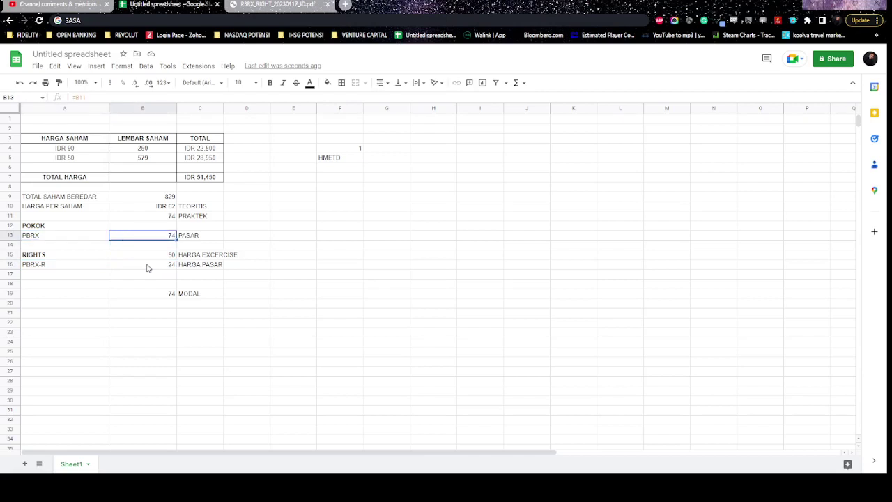
text(88)
key(Return)
- Calculate the PBRX-R market price in B16 as the PBRX market price minus the exercise price, =B13-B15
key(Down)
key(Down)
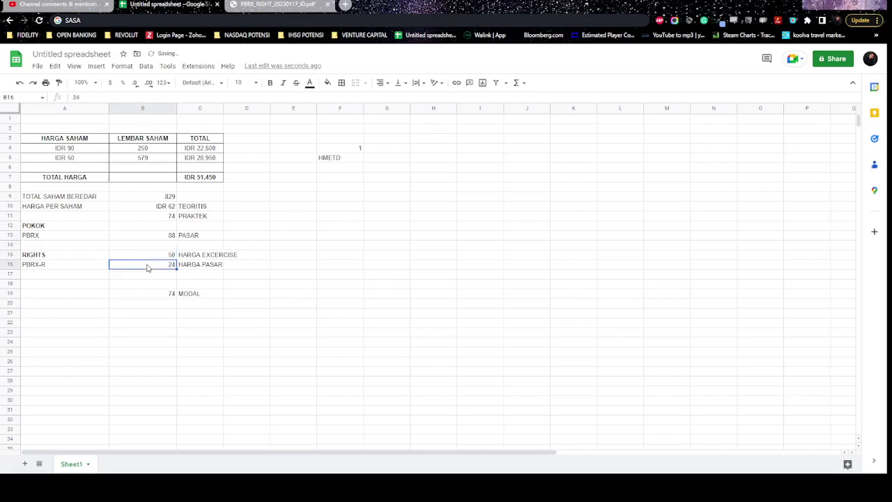
text(=)
key(Up)
key(Up)
key(Up)
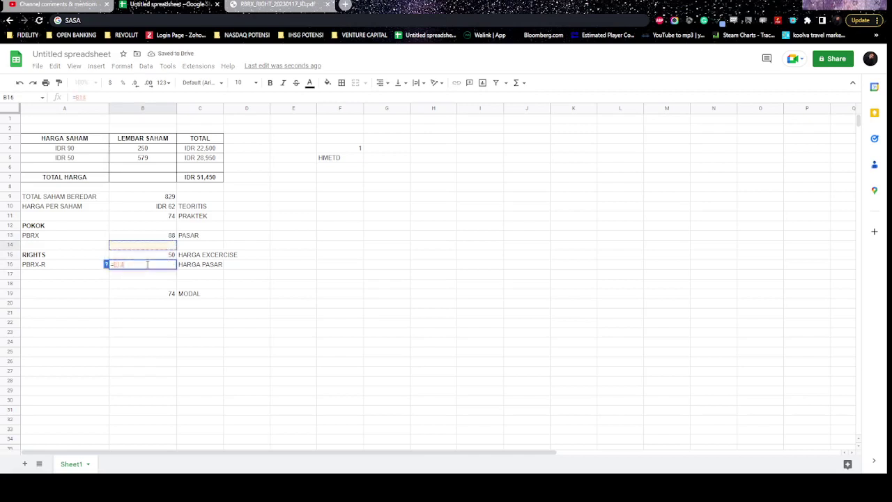
text(-)
key(Up)
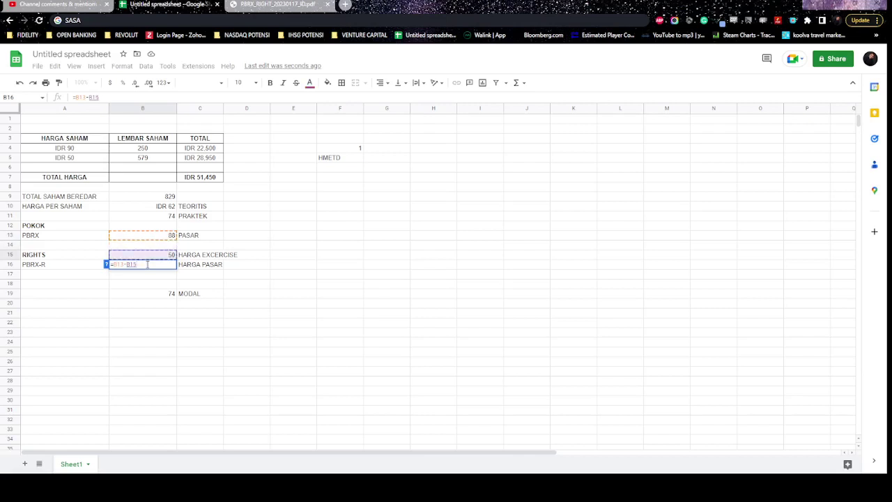
key(Return)
click(147, 265)
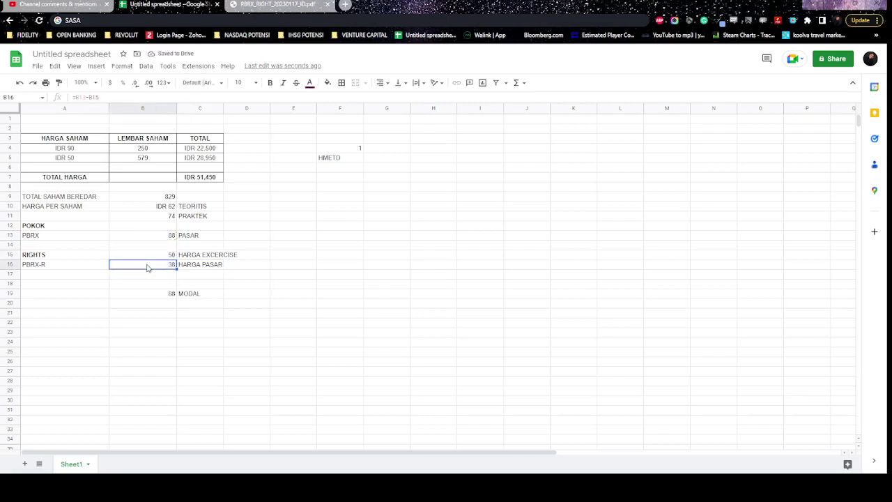
- Set the PBRX-R market price under RIGHTS in B16 to 40
key(Down)
key(Down)
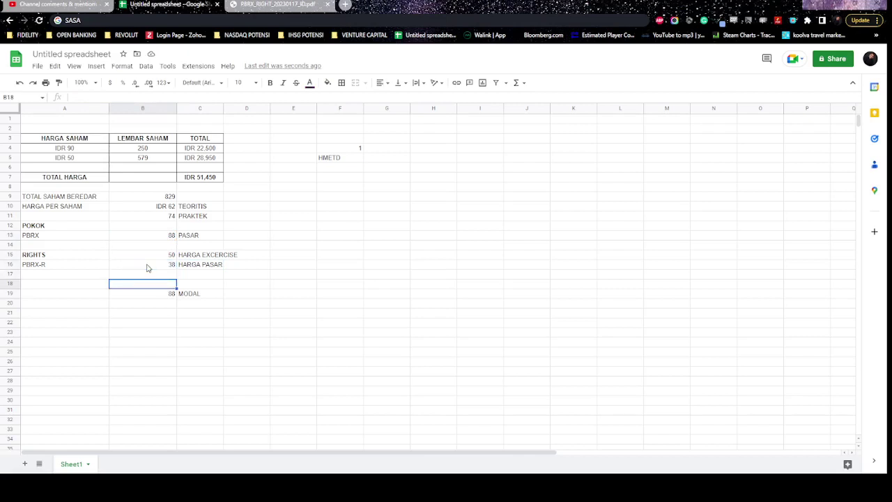
key(Down)
key(Down)
key(Right)
key(Left)
key(Up)
key(Up)
key(Up)
key(Up)
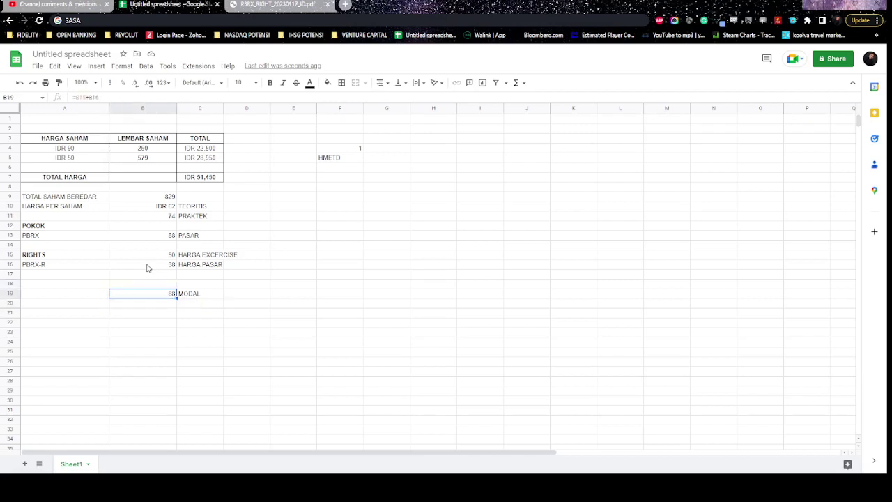
text(40)
key(Return)
- Add the label CUAN in C20, directly below the MODAL label
key(Down)
key(Down)
key(Down)
key(Right)
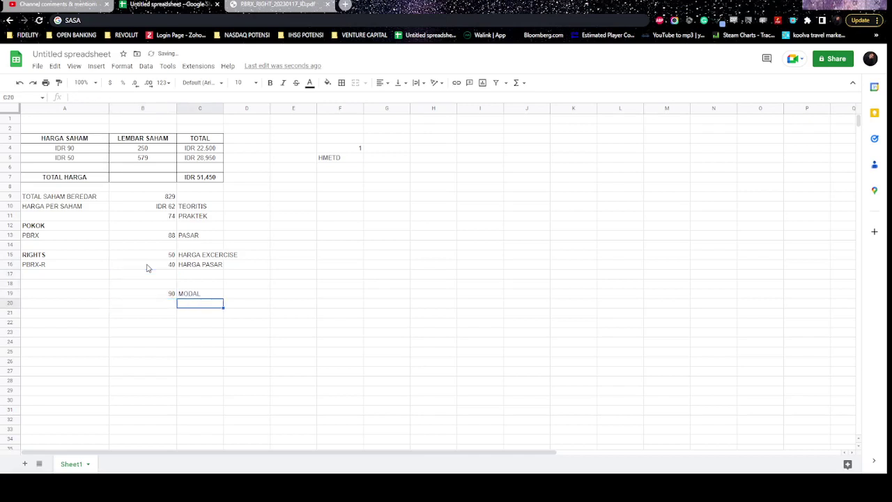
text(CUAN)
key(Left)
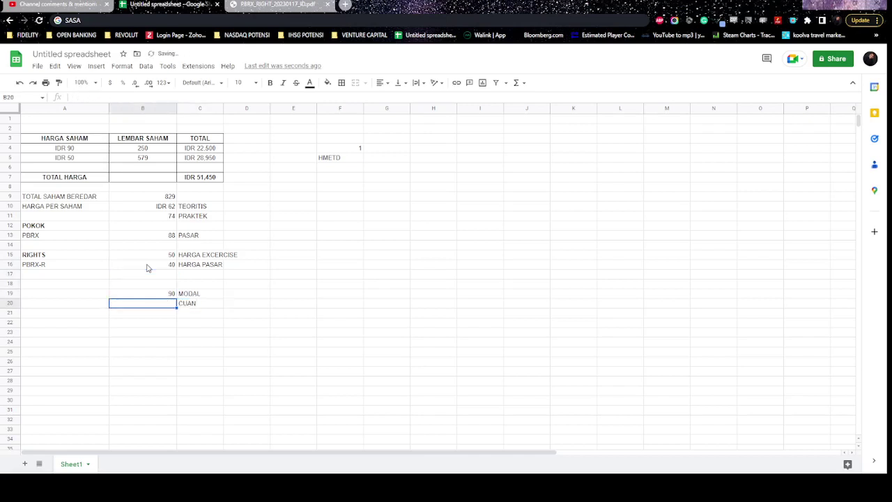
- Calculate CUAN in B20 as MODAL minus the PBRX market price, =B19-B13
text(=)
key(Up)
text(-)
key(Up)
key(Up)
key(Up)
key(Up)
key(Up)
key(Up)
key(Up)
key(Return)
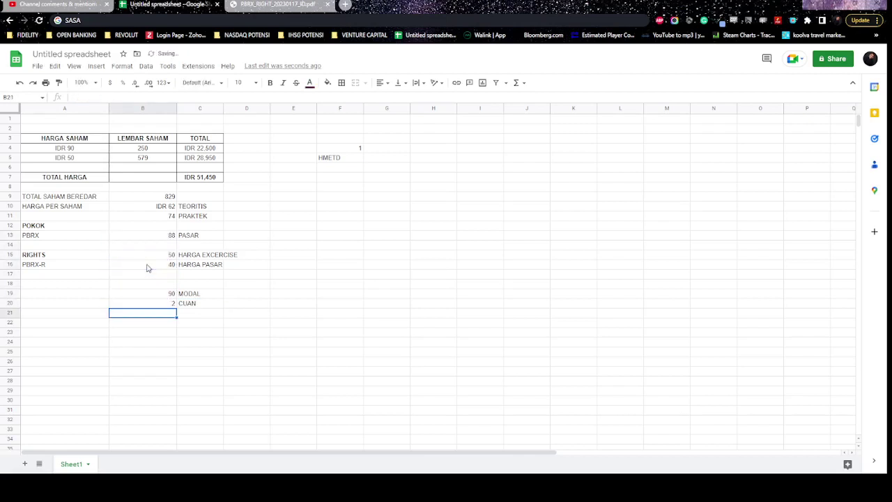
- Replace the CUAN formula in B20 with the PBRX market price minus MODAL, =B13-B19
key(Up)
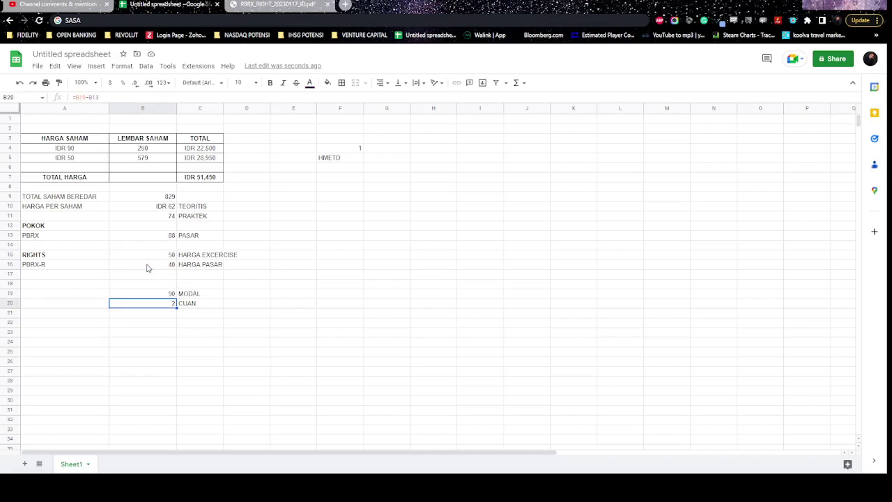
text(=)
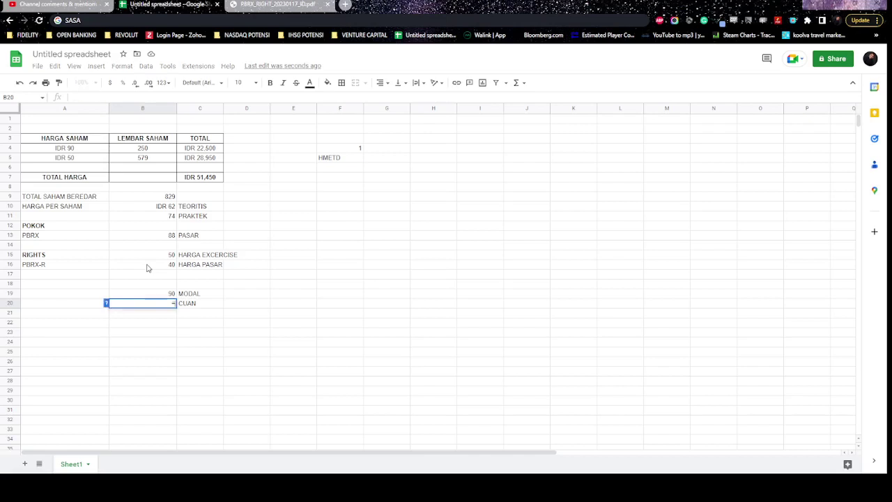
key(Up)
key(Up)
key(Up)
key(Up)
key(Up)
key(Up)
key(Up)
text(-)
key(Up)
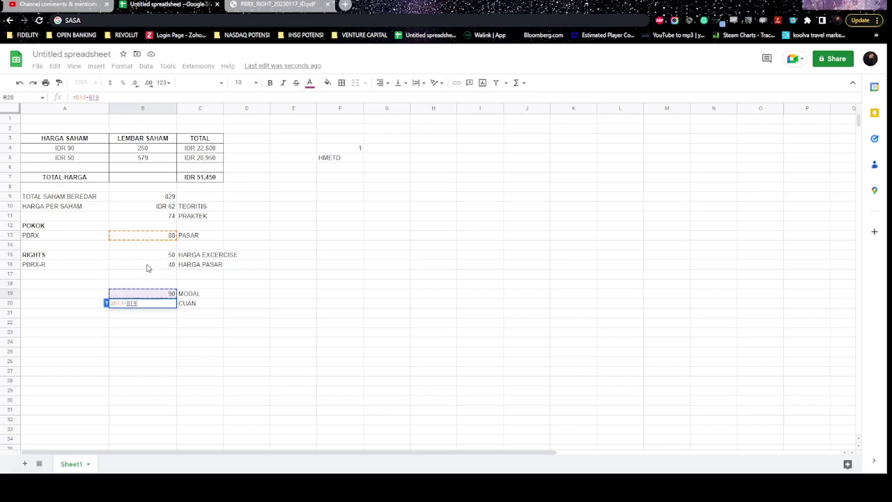
key(Return)
- Set the PBRX market price under POKOK in B13 to 74
key(Up)
key(Up)
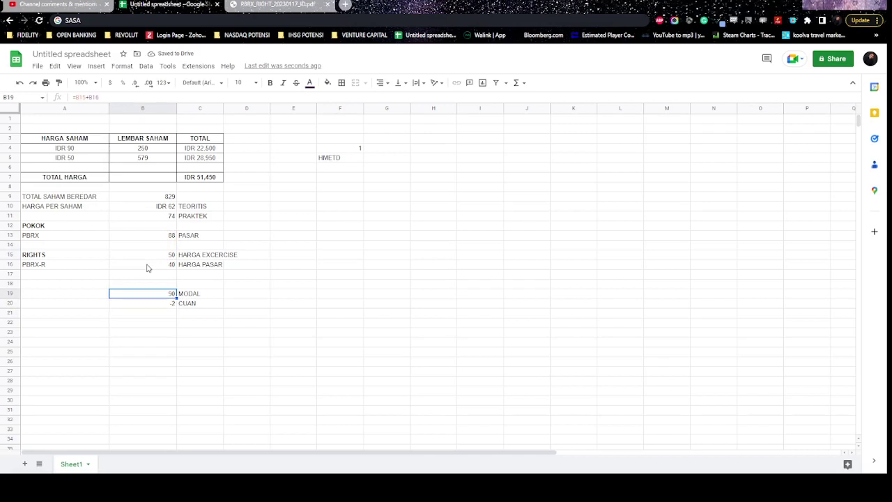
key(Up)
key(Up)
key(Up)
key(Up)
key(Up)
key(Up)
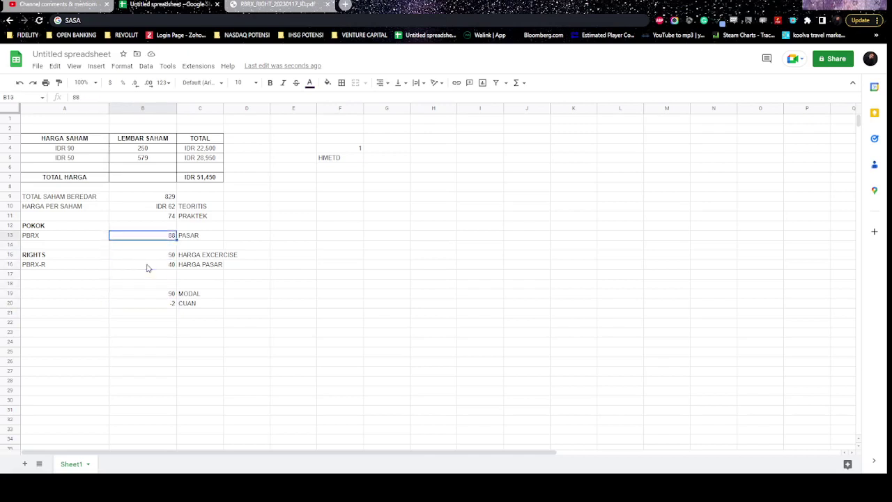
text(74)
key(Return)
- Replace the fixed PBRX-R market price in B16 with the formula =B13-B15
key(Down)
key(Down)
text(=)
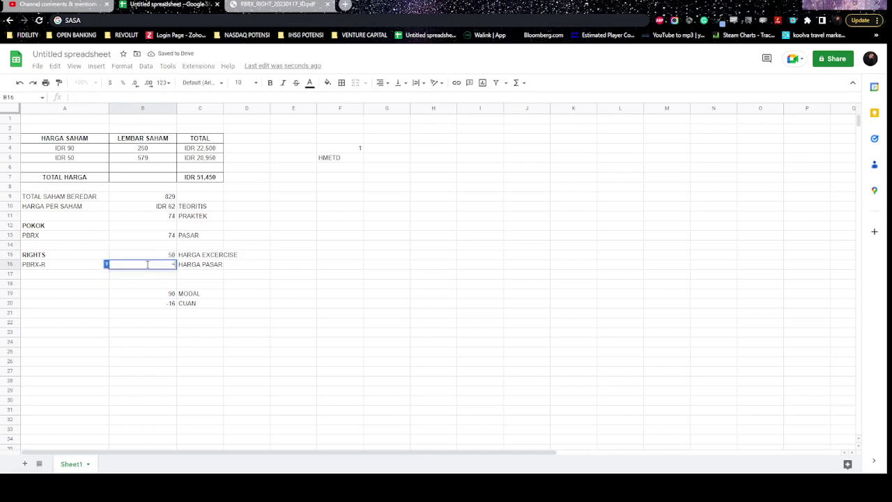
key(Up)
key(Up)
key(Up)
text(-)
key(Up)
key(Return)
click(147, 266)
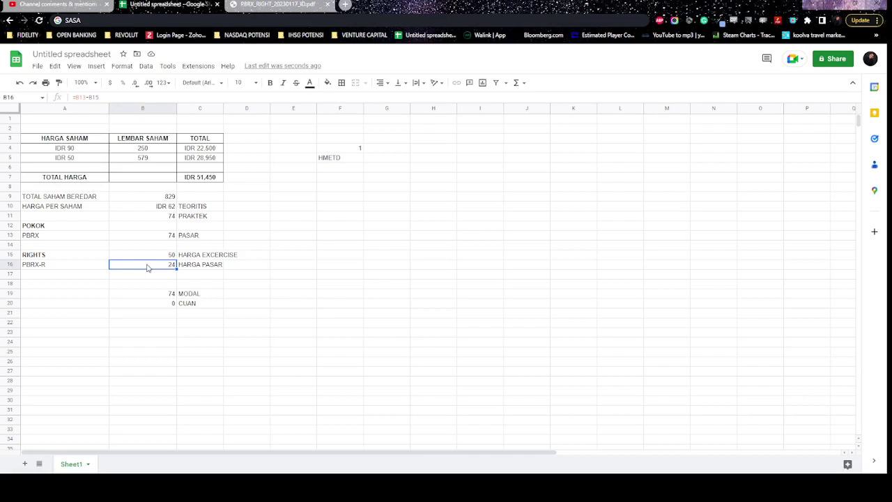
- Compare the PBRX market price with the PRAKTEK price, the exercise price and the PBRX-R market price
key(Up)
key(Up)
key(Up)
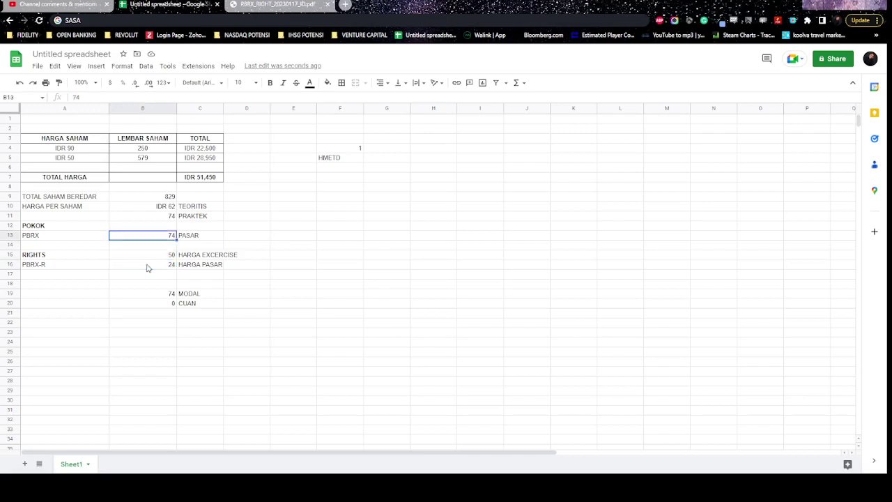
key(Down)
key(Up)
key(Up)
key(Up)
key(Up)
key(Down)
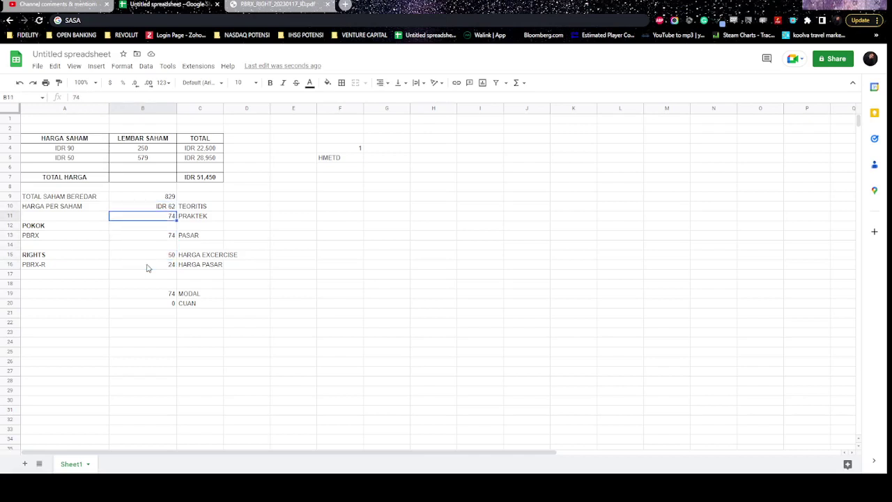
key(Down)
key(Down)
key(Down)
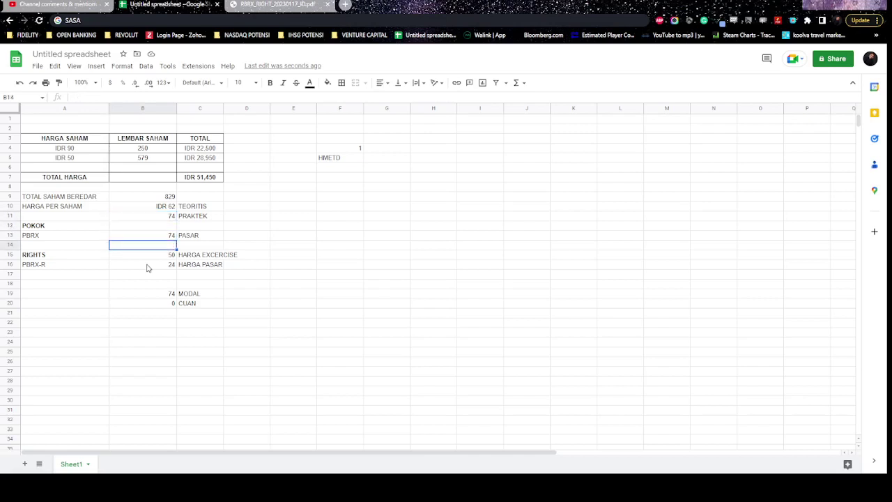
key(Up)
key(Left)
key(Right)
key(Down)
key(Down)
key(Down)
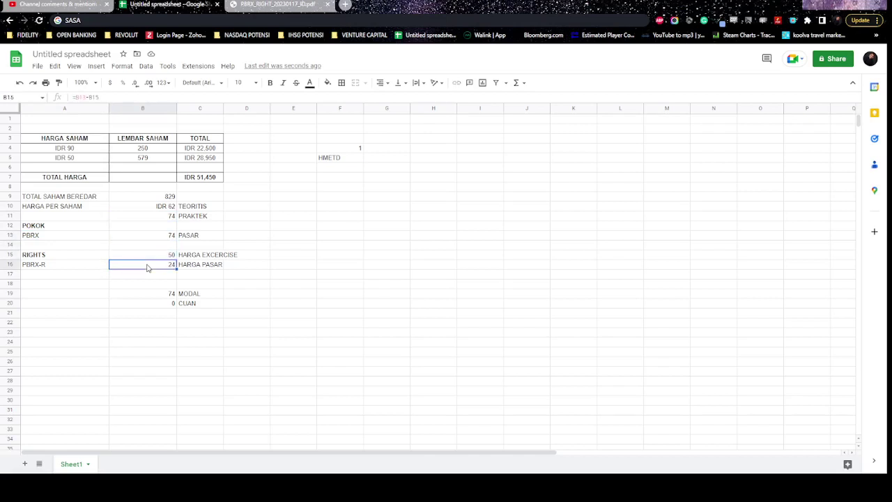
- Try a PBRX-R market price of 25 in B16, check its effect on CUAN, and undo the change
key(Left)
key(Right)
text(25)
key(Return)
key(Down)
key(Down)
key(Down)
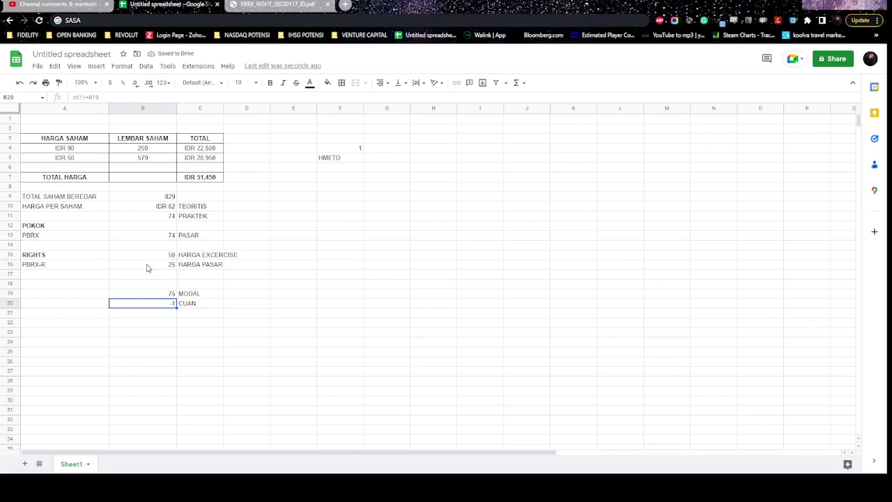
key(ctrl+z)
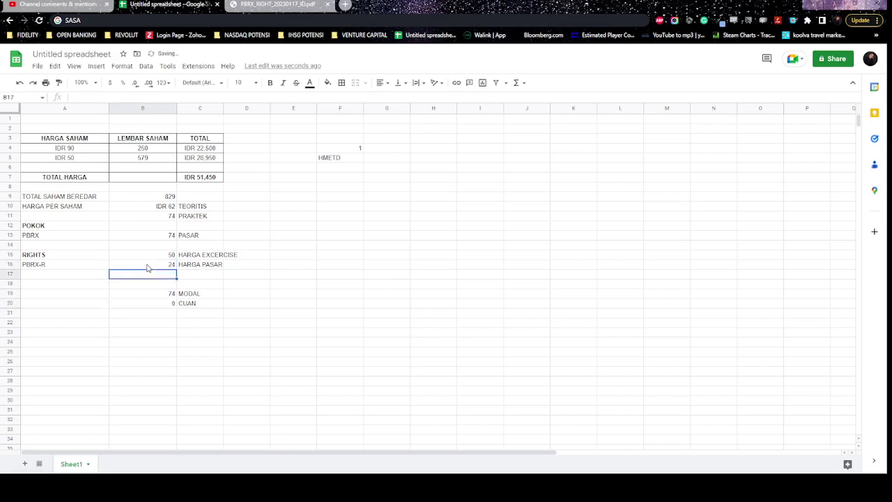
- Try a PBRX-R market price of 23 in B16 and check its effect on CUAN
text(23)
key(Return)
key(Down)
key(Down)
key(Down)
- Set the PBRX-R market price in B16 to 24
key(Up)
key(Up)
key(Up)
key(Up)
text(24)
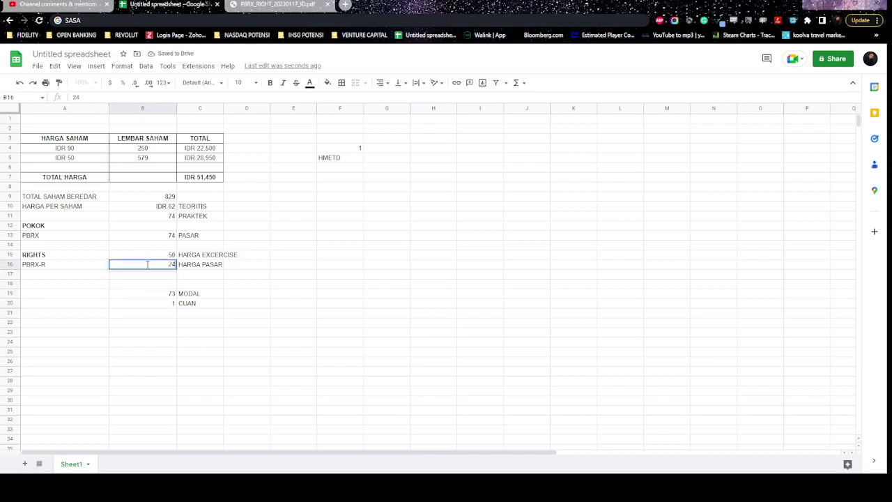
key(Return)
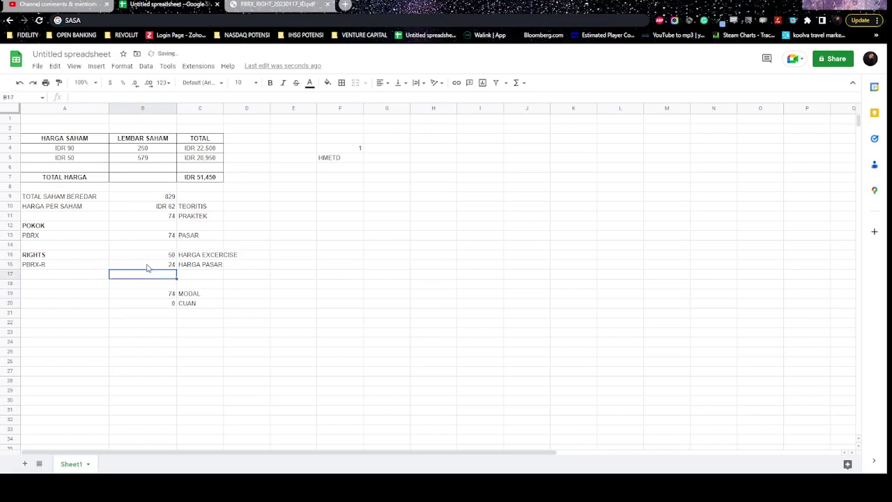
- Examine the exercise price and the PBRX-R row with its market price under RIGHTS
key(Up)
key(Up)
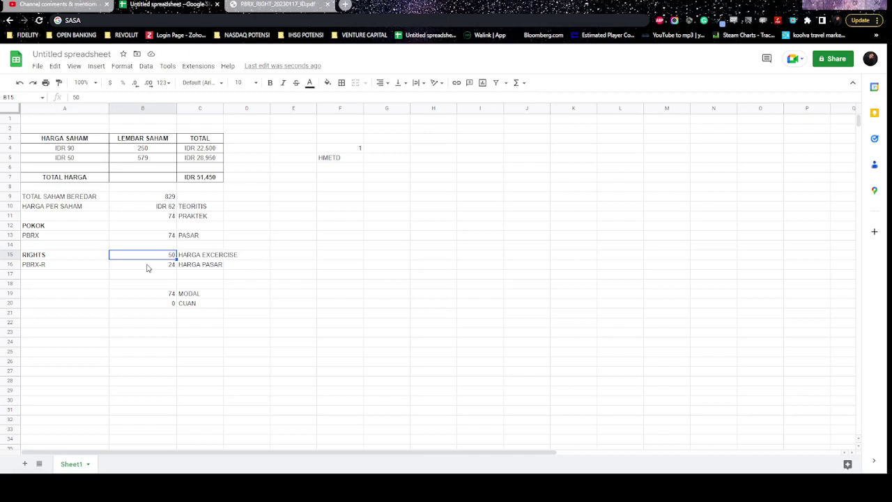
key(Down)
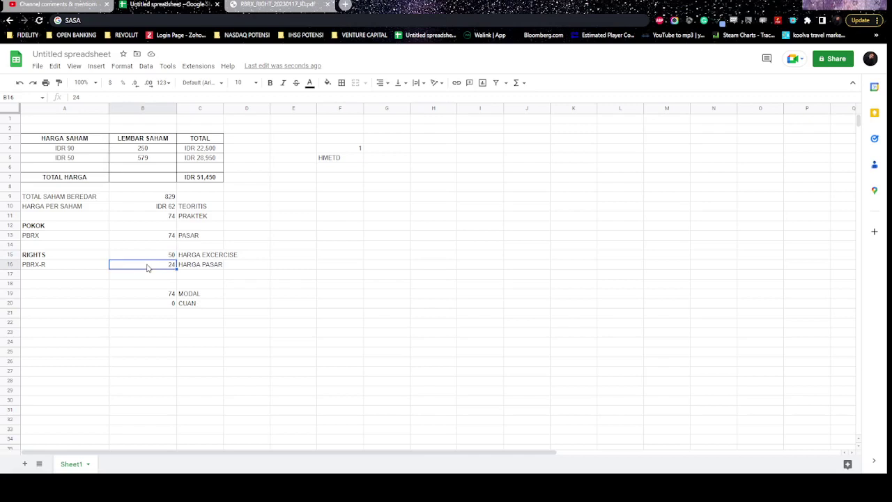
key(Left)
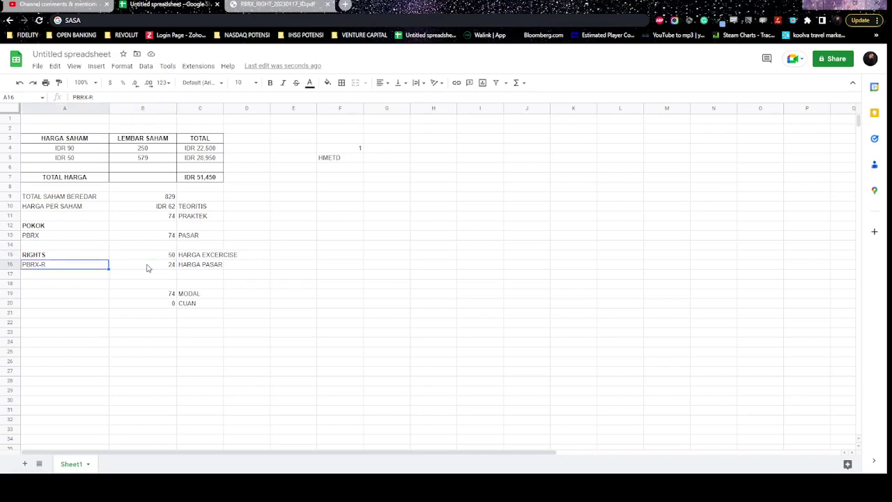
key(Right)
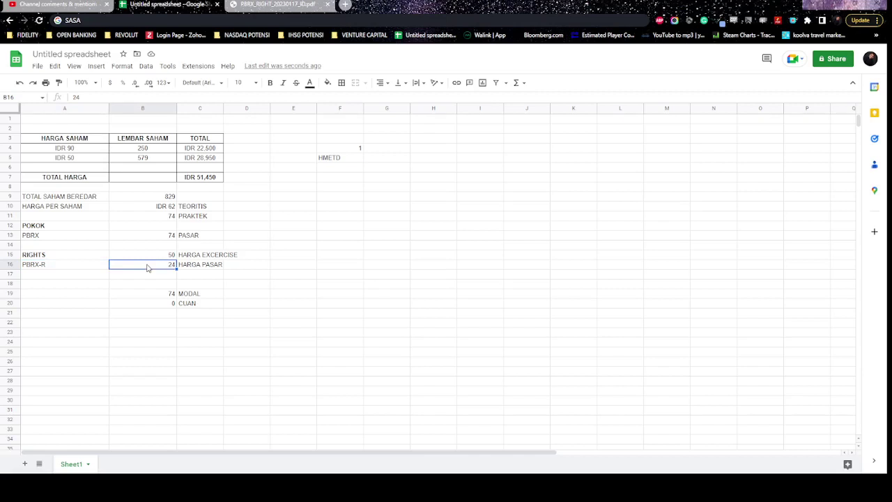
key(Left)
key(Right)
key(Down)
key(Up)
- Try a PBRX-R market price of 120 in B16, compare CUAN with the PBRX price, and undo the change
text(120)
key(Return)
key(Down)
key(Down)
key(Down)
key(Up)
key(Up)
key(Up)
key(Up)
key(Up)
key(Up)
key(Up)
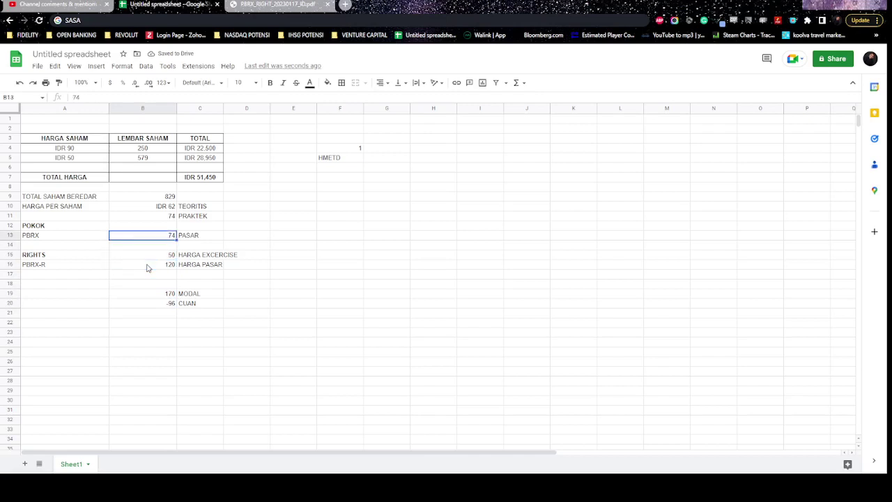
key(ctrl+z)
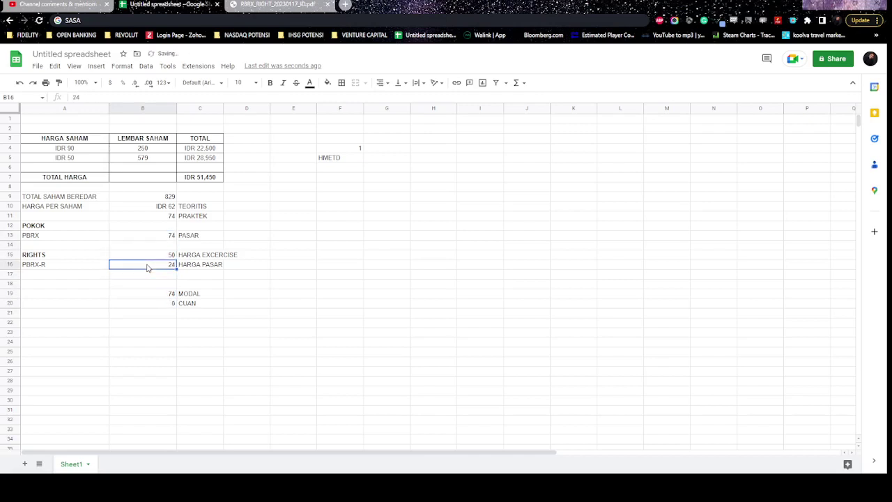
- Set the PBRX market price under POKOK in B13 to 230
key(Up)
key(Up)
key(Up)
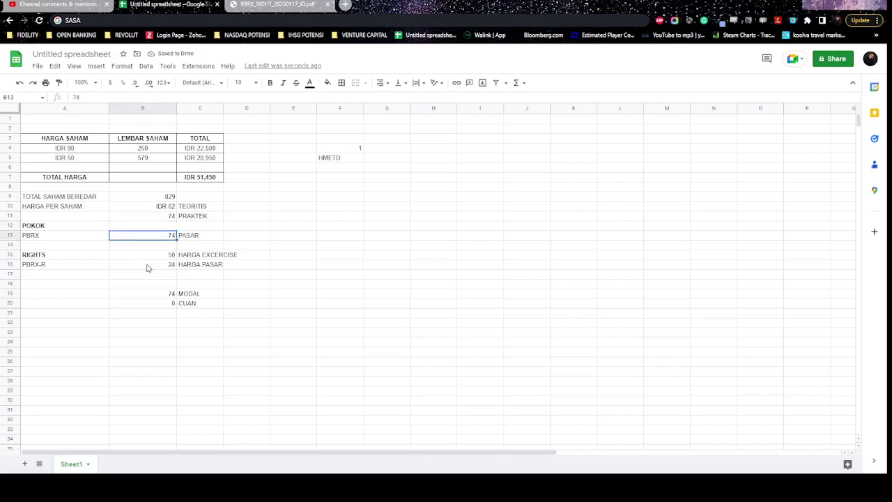
text(230)
key(Return)
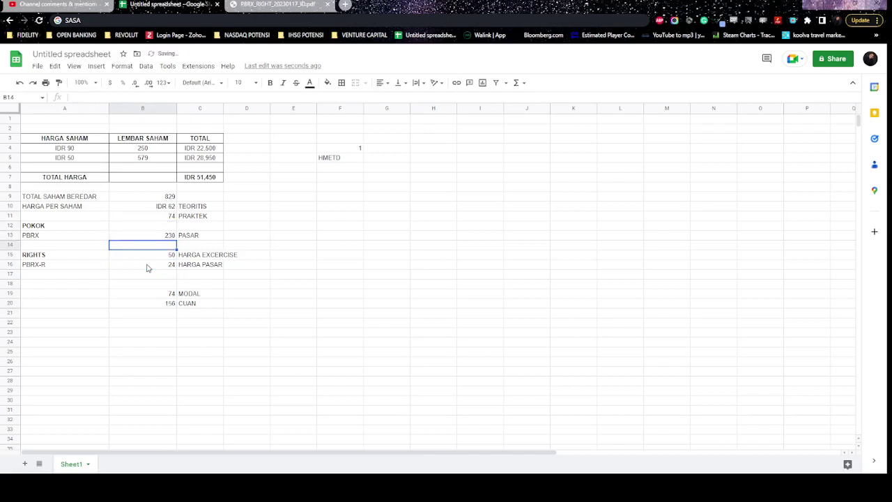
- Calculate the PBRX-R market price in B16 from the new PBRX price minus the exercise price, =B13-B15
key(Up)
key(Down)
click(147, 268)
text(=)
key(Up)
key(Up)
key(Up)
text(-)
key(Up)
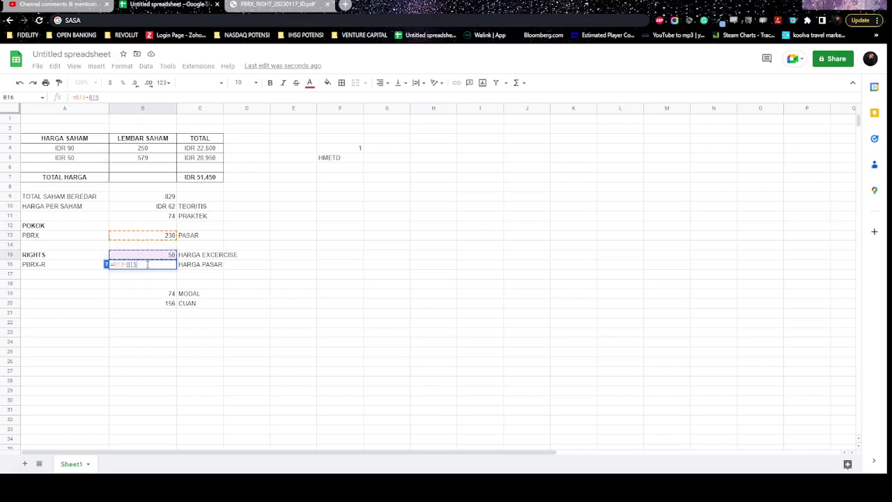
key(Return)
- Check the recalculated PBRX-R market price against the exercise price and the PBRX market price
key(Up)
key(Up)
key(Up)
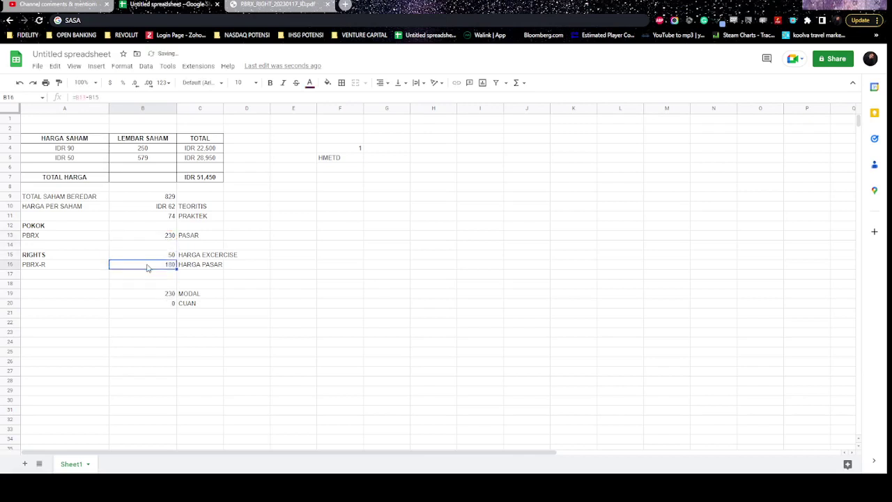
key(Down)
key(Down)
key(Up)
key(Up)
key(Up)
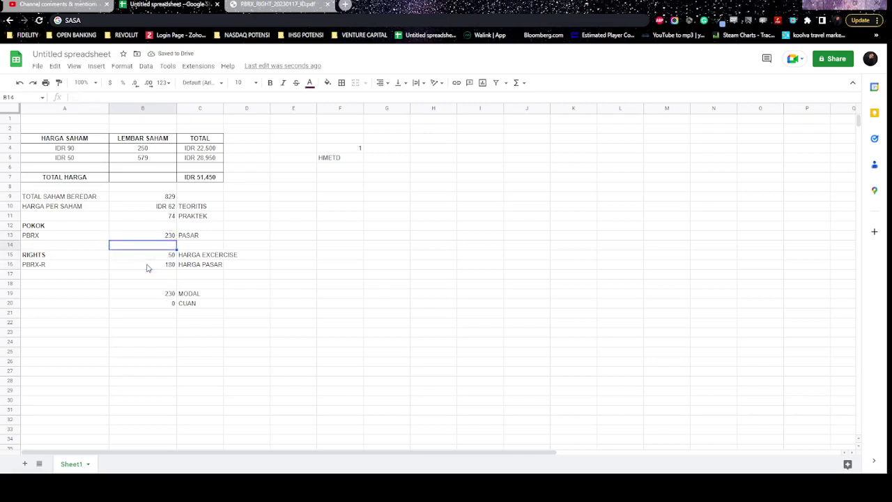
- Set the PBRX market price in B13 to 200 and check the resulting PBRX-R market price in B16
text(200)
key(Return)
key(Down)
key(Down)
key(Left)
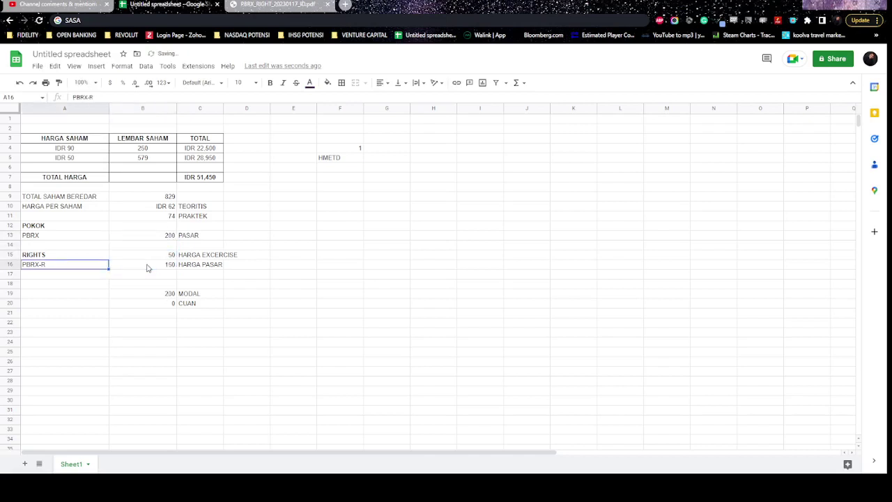
key(Right)
key(Left)
key(Right)
- Change the PBRX market price in B13 to 68 and check the recalculated PBRX-R market price
key(Up)
key(Up)
key(Up)
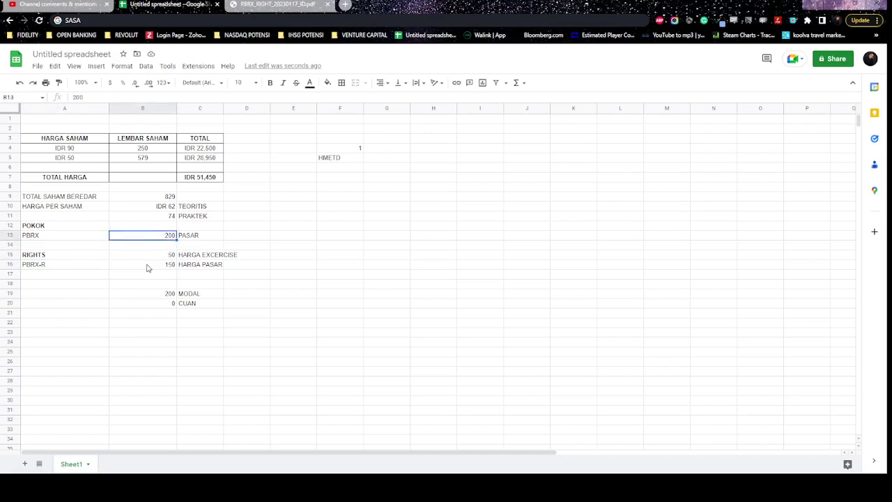
text(6)
key(Return)
key(Down)
key(Down)
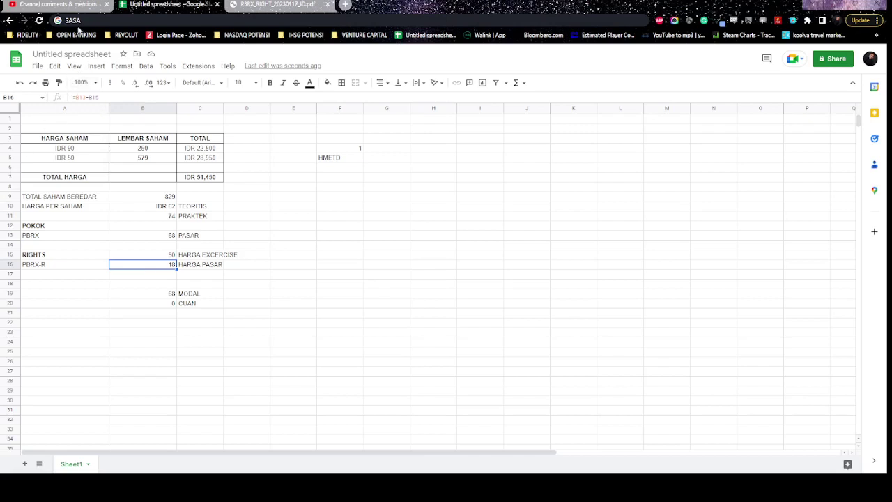
- Switch to the YouTube Studio comments and highlight the third question about buying PBRX-R at 50 rupiah
click(63, 5)
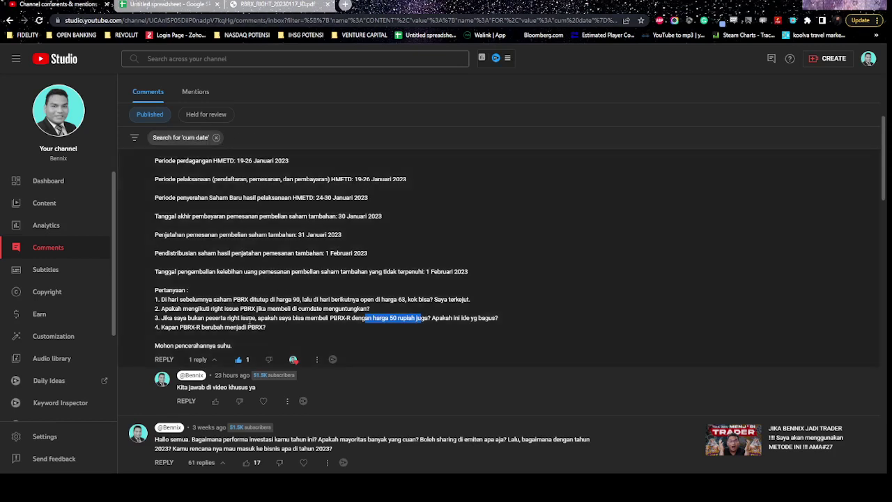
drag(250, 319, 428, 320)
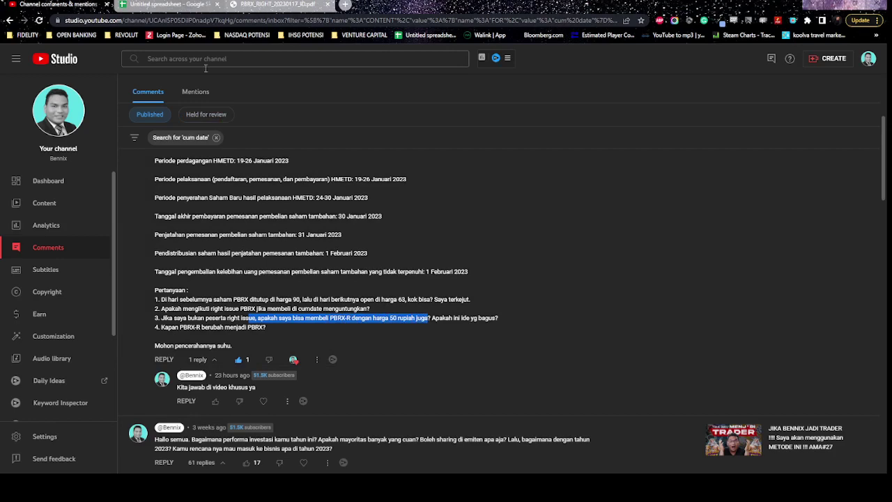
- Return to the spreadsheet, set the PBRX market price in B13 to 74, and check the PBRX-R market price
click(171, 4)
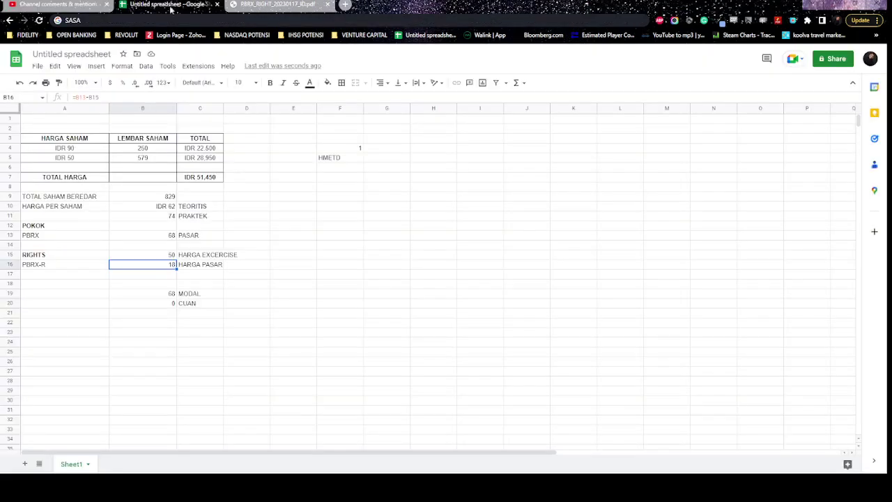
click(172, 237)
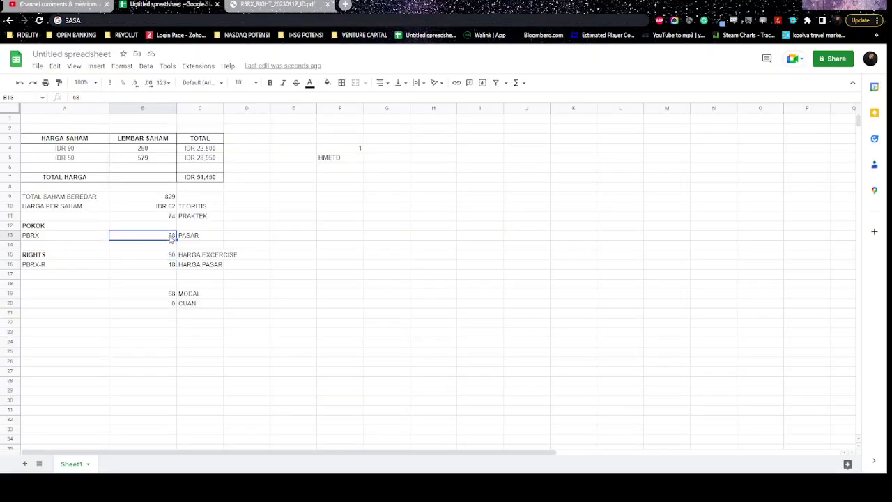
text(74)
key(Return)
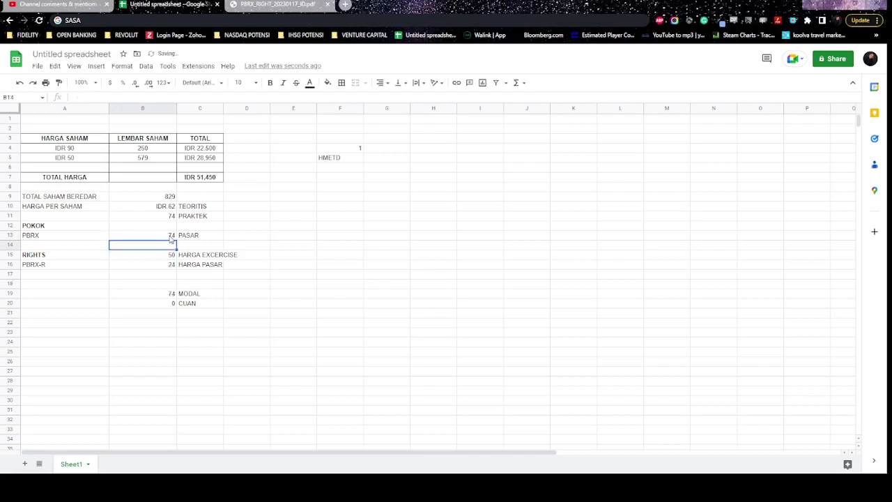
click(171, 237)
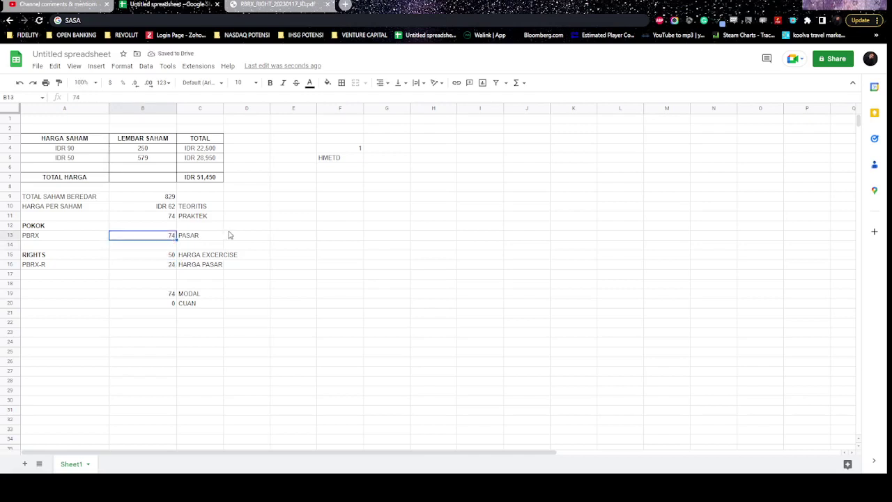
click(174, 268)
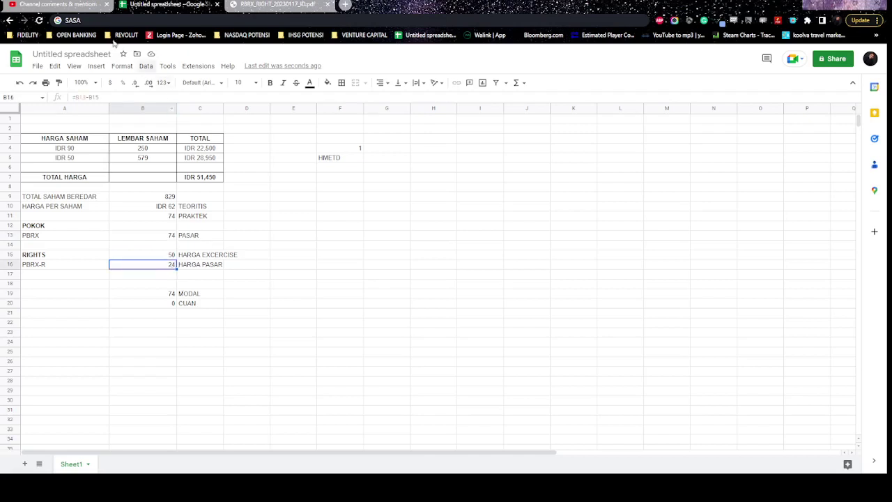
- Reread the third question in the YouTube Studio comments, highlighting the 50 rupiah price and whether it is a good idea
click(93, 8)
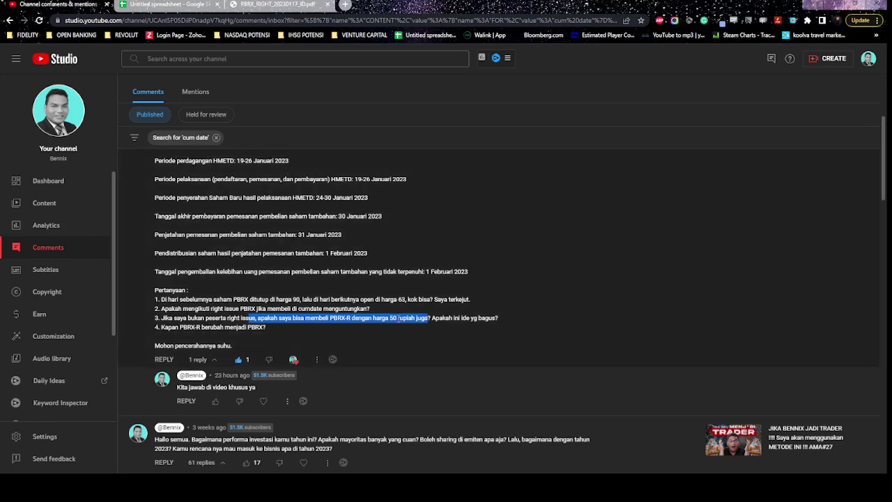
click(402, 319)
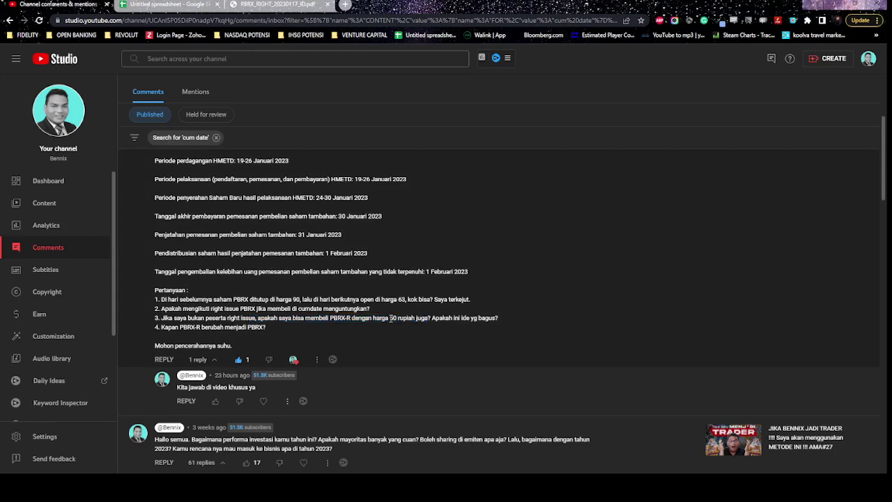
drag(415, 318, 477, 314)
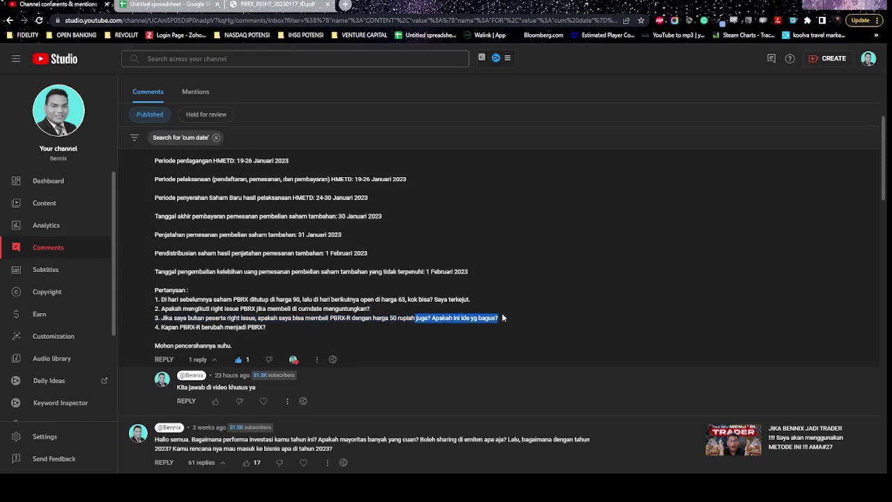
click(503, 316)
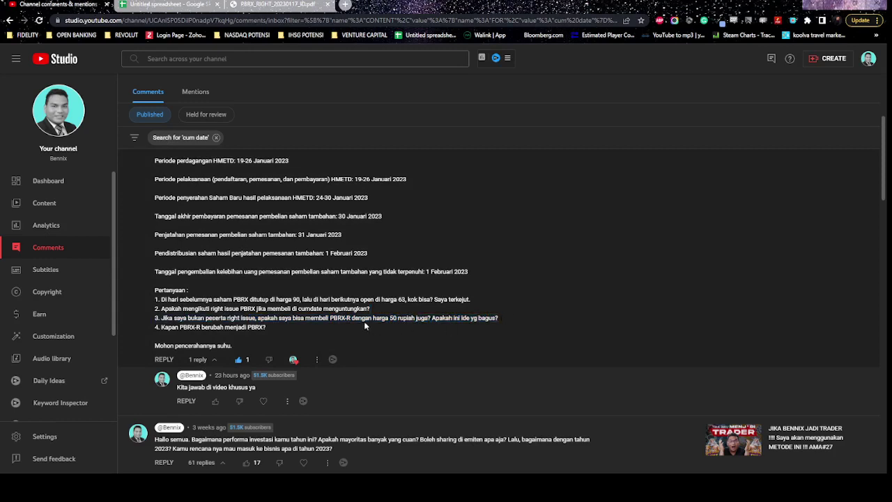
drag(363, 318, 421, 318)
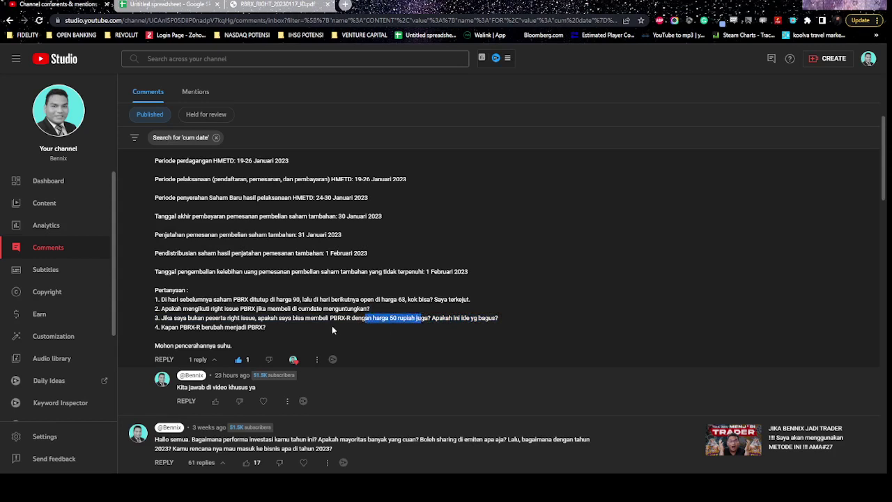
drag(310, 321, 423, 318)
- Return to the spreadsheet and compare MODAL in B19 with the exercise price and the PBRX-R market price
click(170, 4)
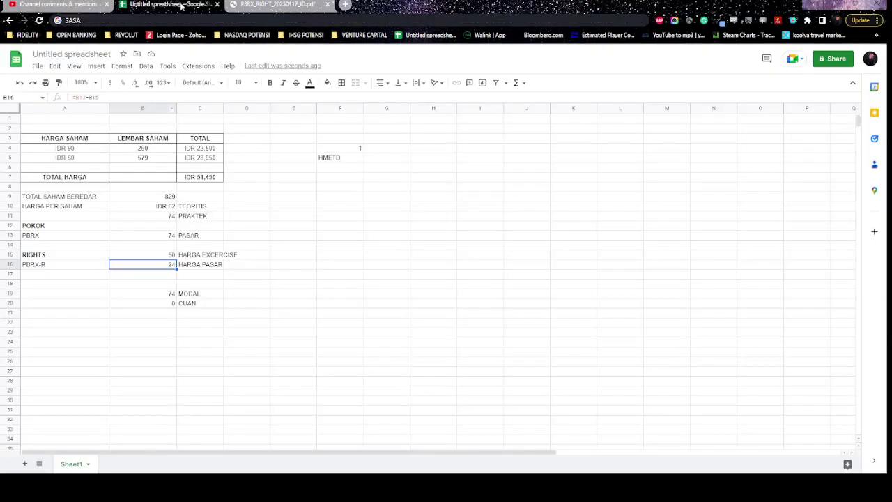
click(128, 284)
click(140, 268)
click(136, 293)
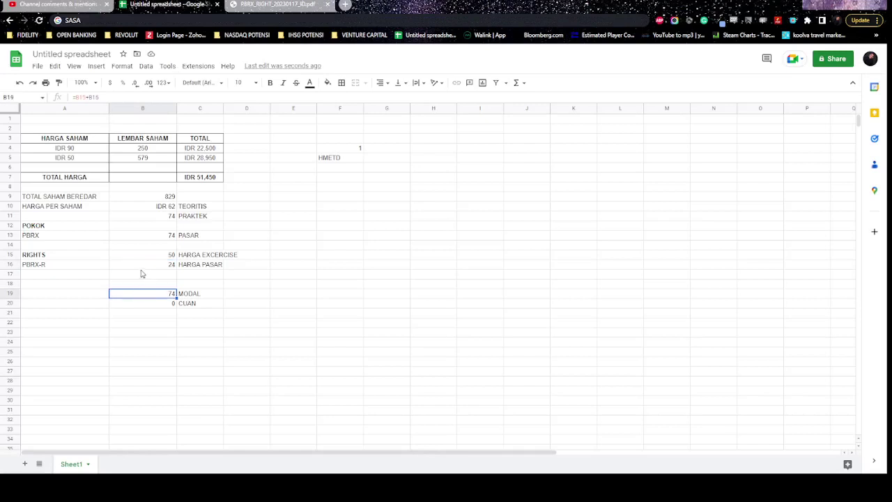
click(143, 267)
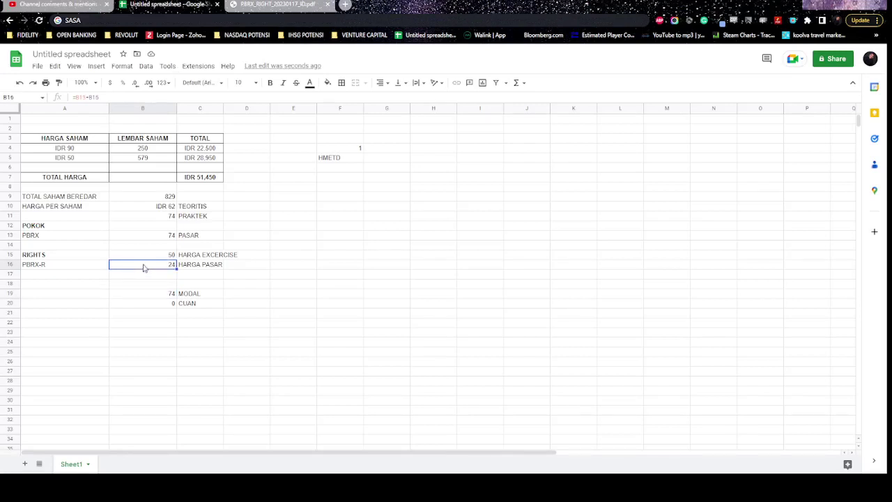
click(147, 259)
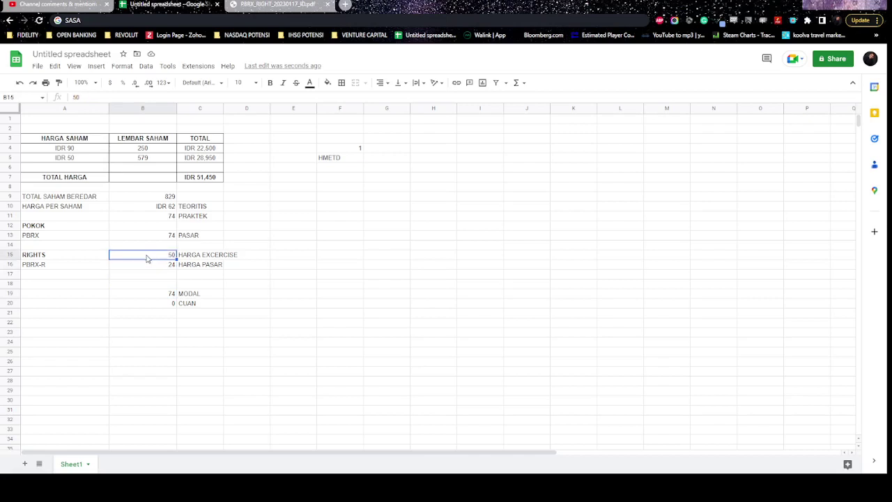
click(161, 296)
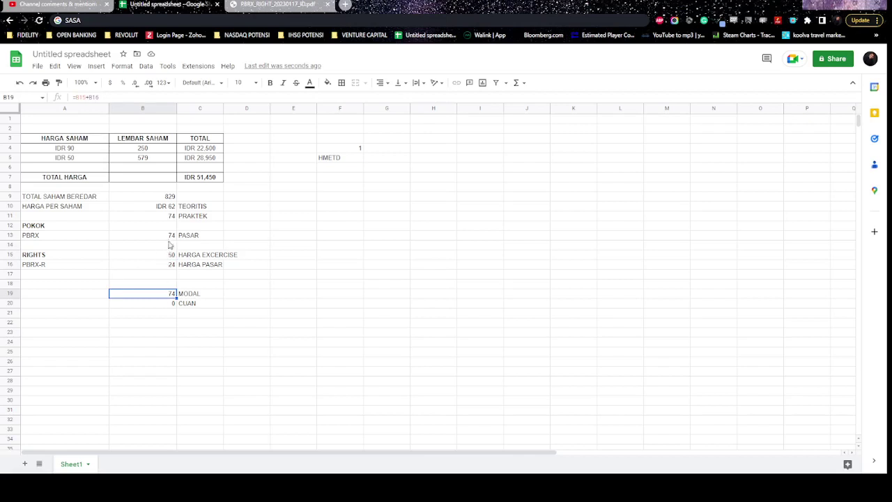
click(169, 267)
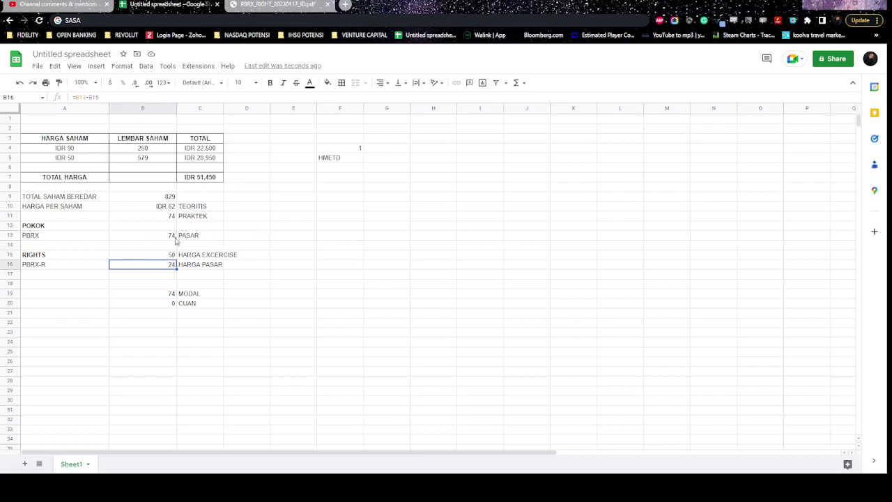
- Try a PBRX-R market price of 18 in B16, check CUAN in B20, and undo the change
click(175, 324)
click(172, 267)
text(18)
key(Return)
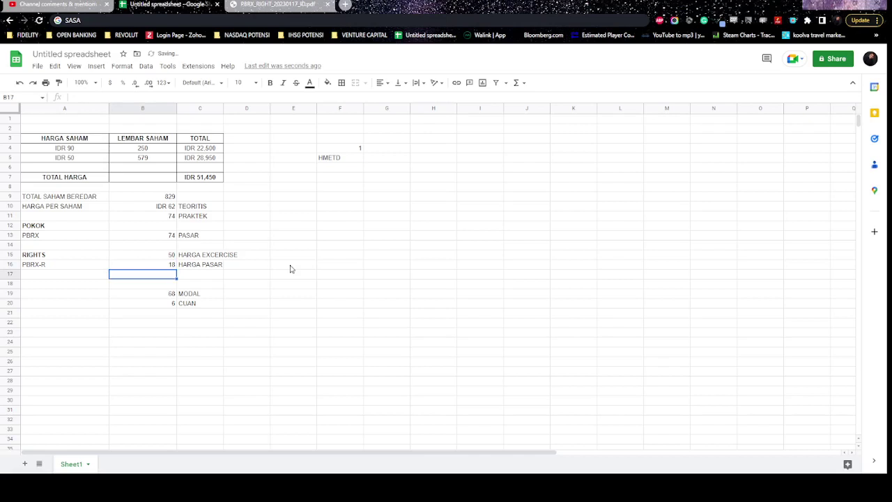
click(171, 240)
click(173, 304)
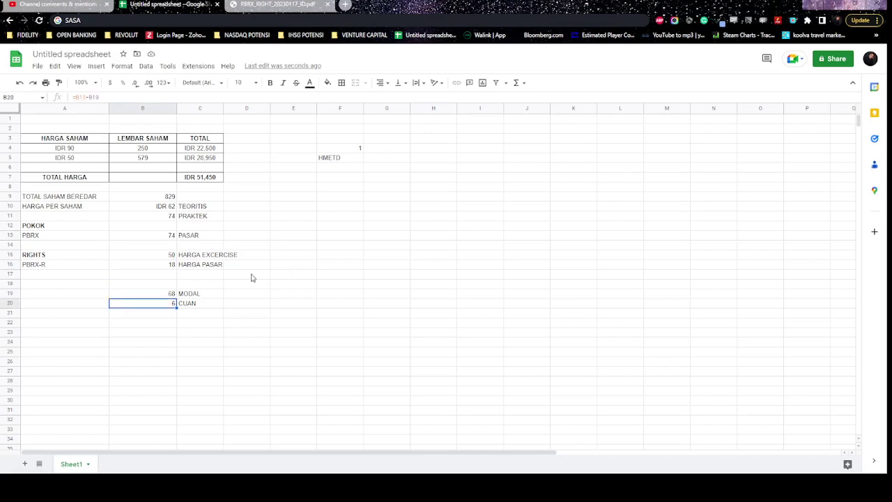
key(ctrl+z)
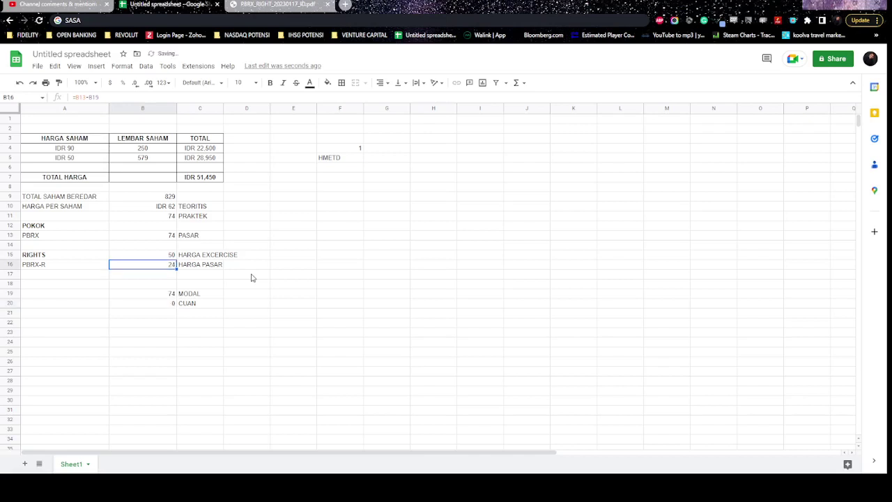
key(Down)
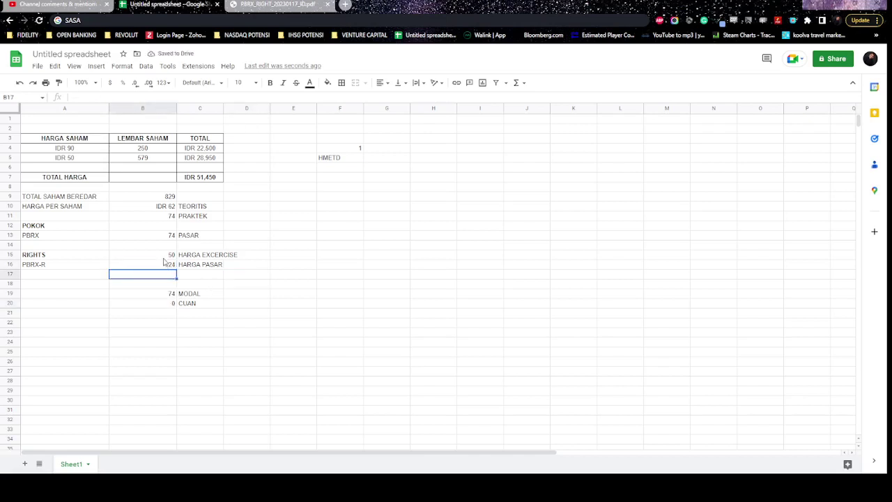
- Try a PBRX price of 200 in B13 with a PBRX-R price of 97 in B16, check CUAN, and undo both changes
click(161, 246)
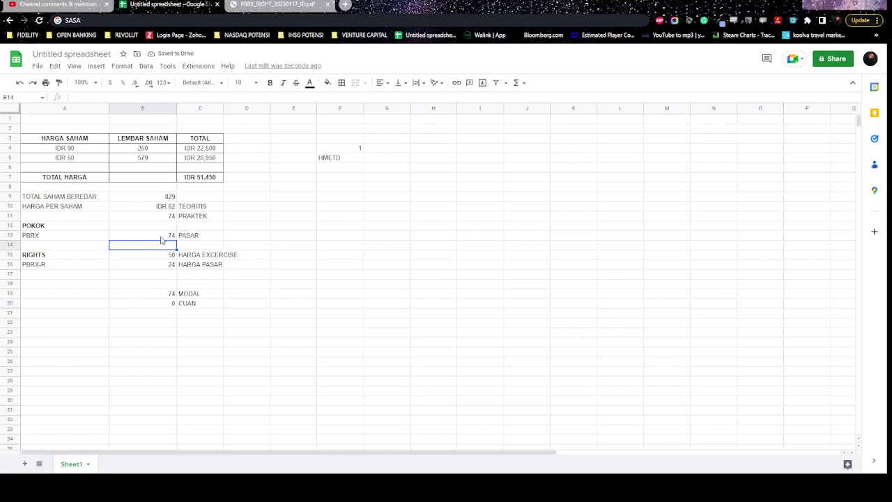
click(161, 237)
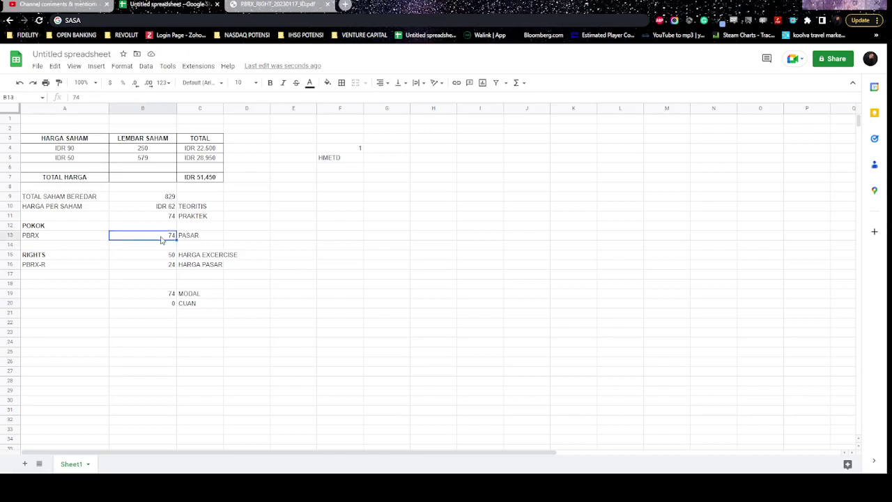
text(200)
key(Return)
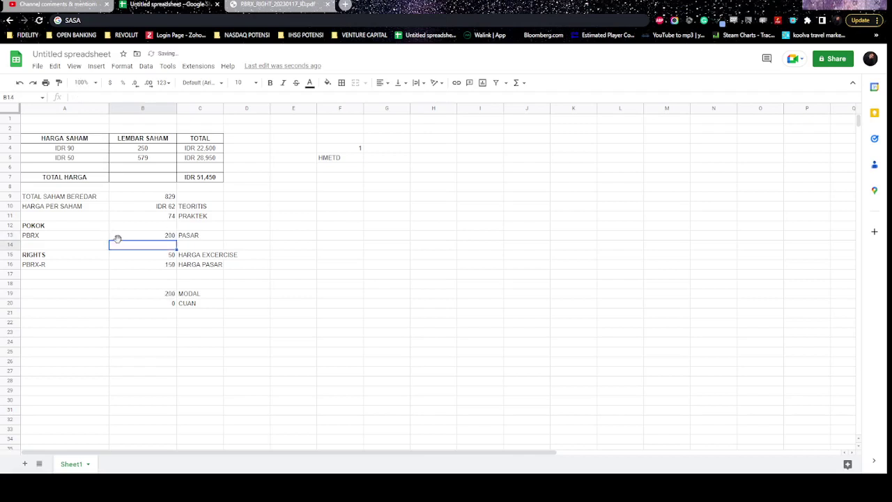
click(166, 266)
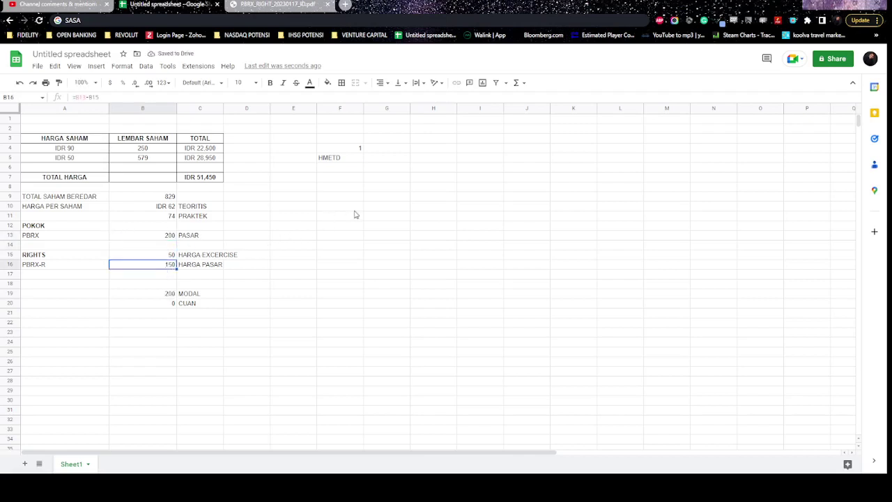
text(97)
key(Return)
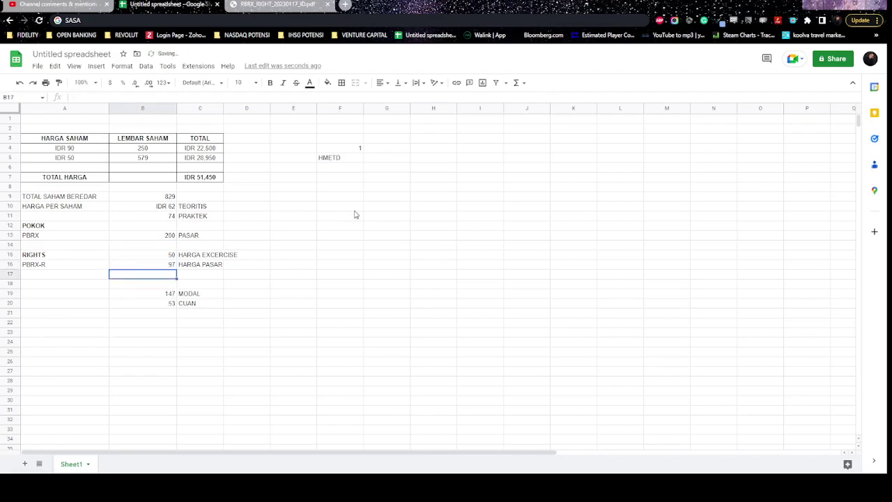
click(172, 304)
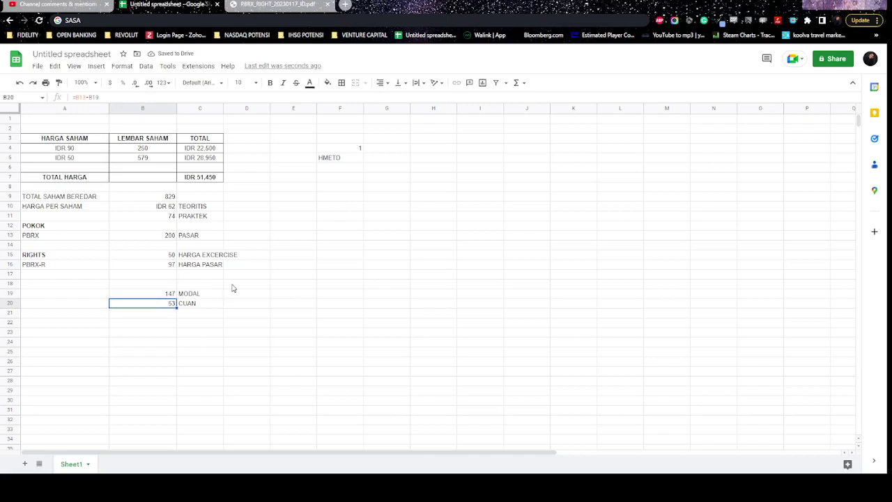
key(ctrl+z)
key(ctrl+z)
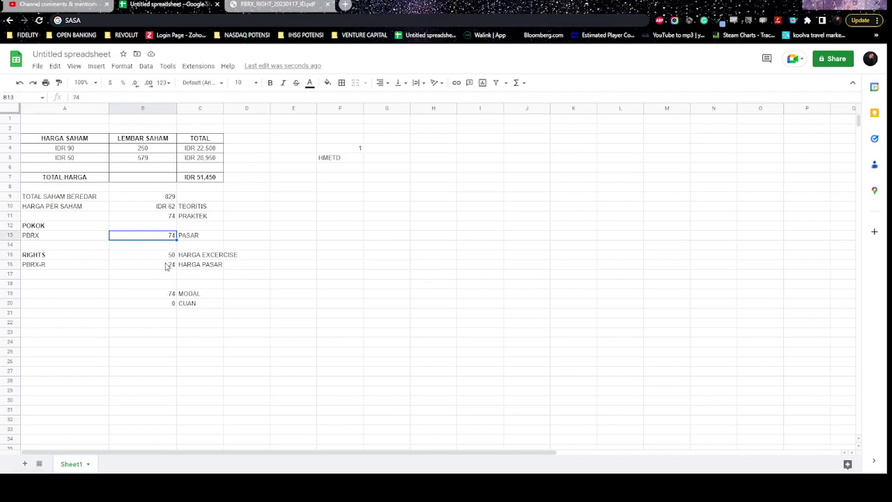
- Try a PBRX market price of 60 in B13 to see its effect on the PBRX-R price and MODAL
click(294, 268)
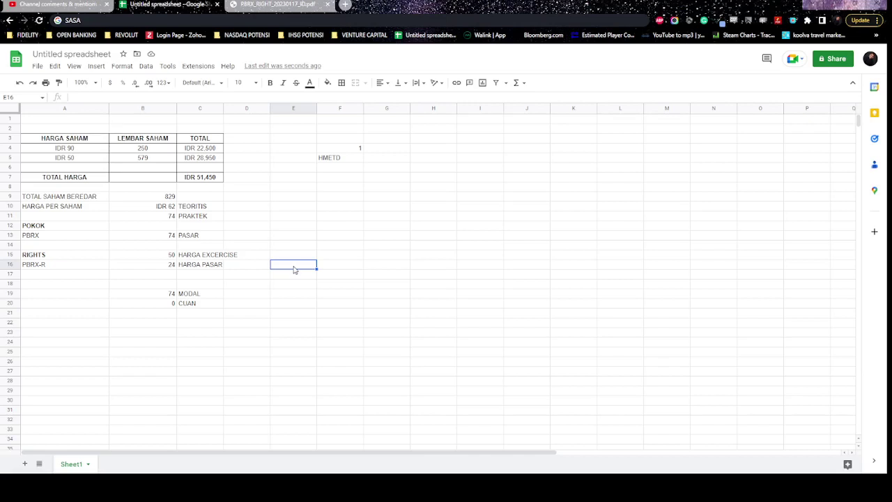
key(Left)
key(Left)
key(Left)
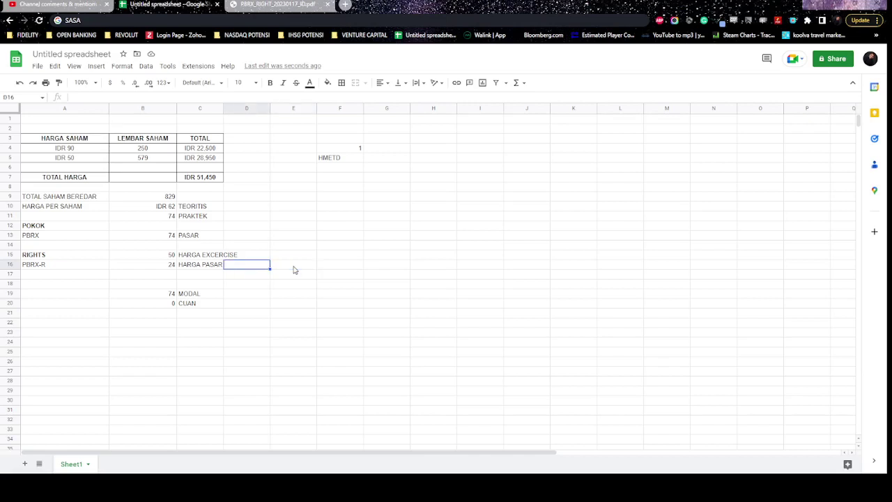
key(Up)
key(Up)
key(Up)
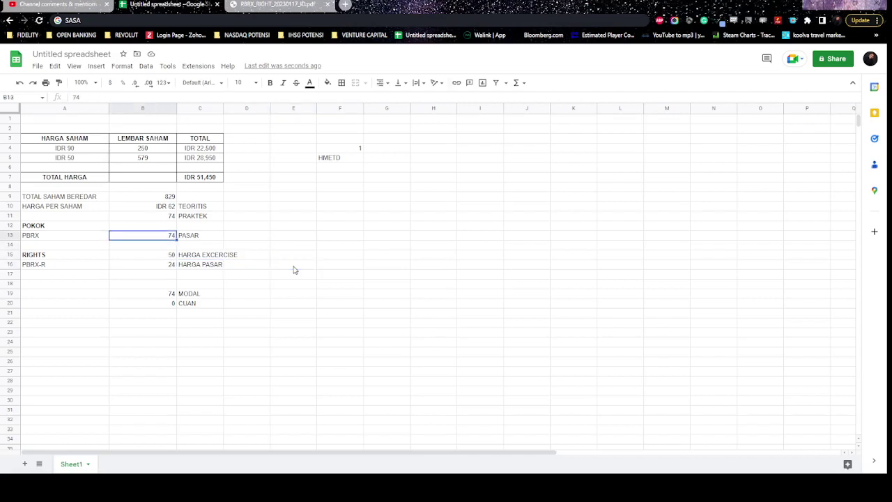
text(60)
key(Return)
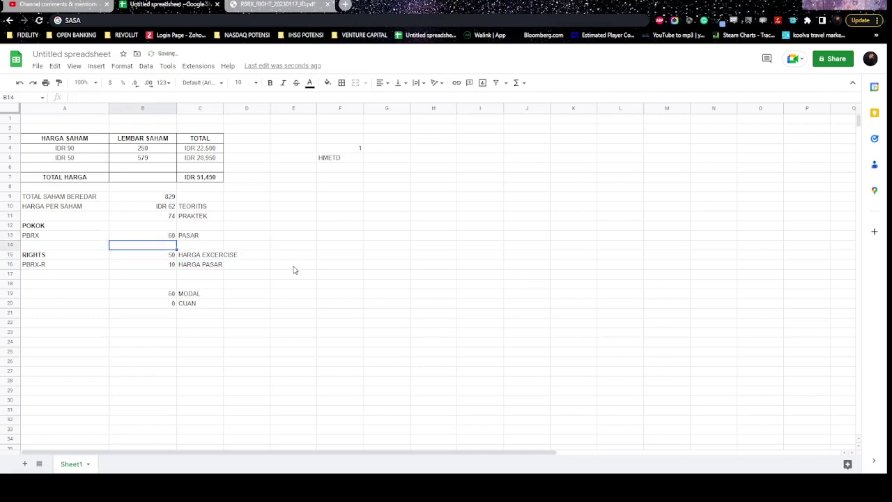
- Try PBRX market prices of 55 and 50 in B13, checking the PBRX-R price in B16 for each
key(Up)
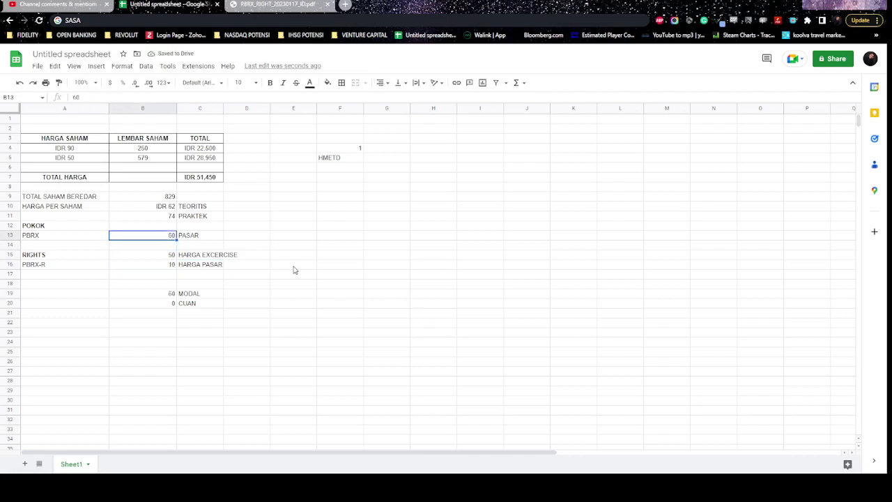
text(55)
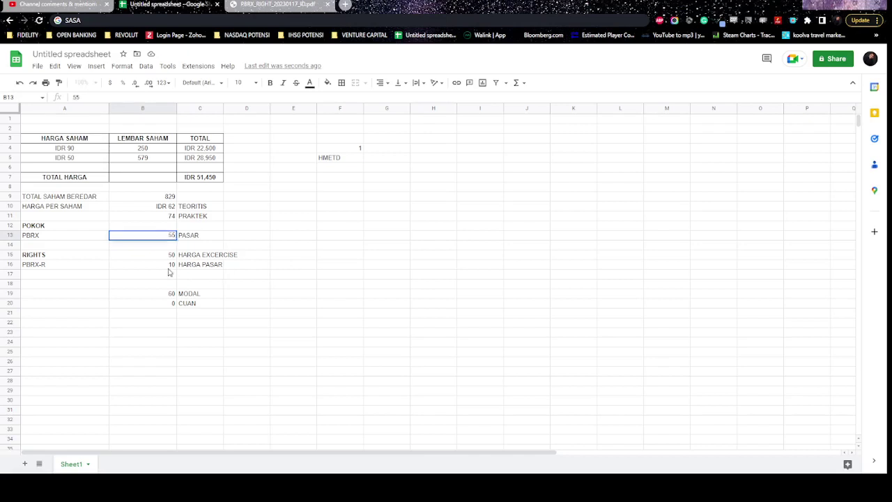
key(Return)
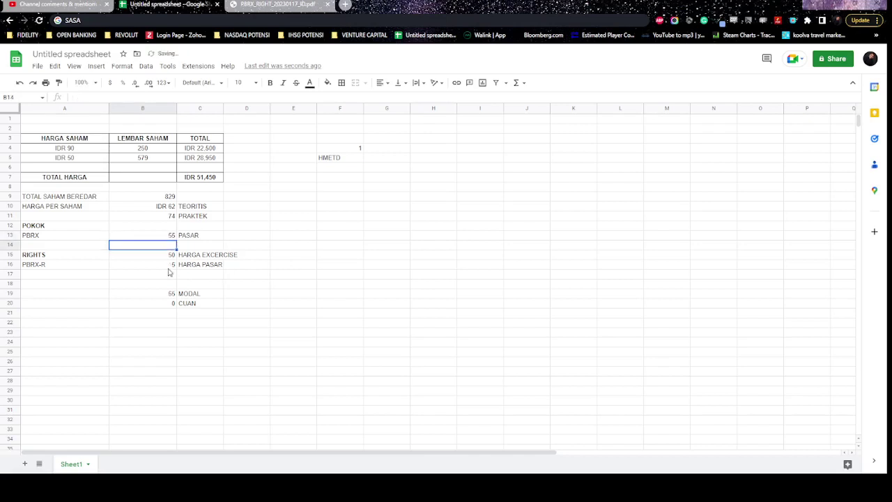
key(Up)
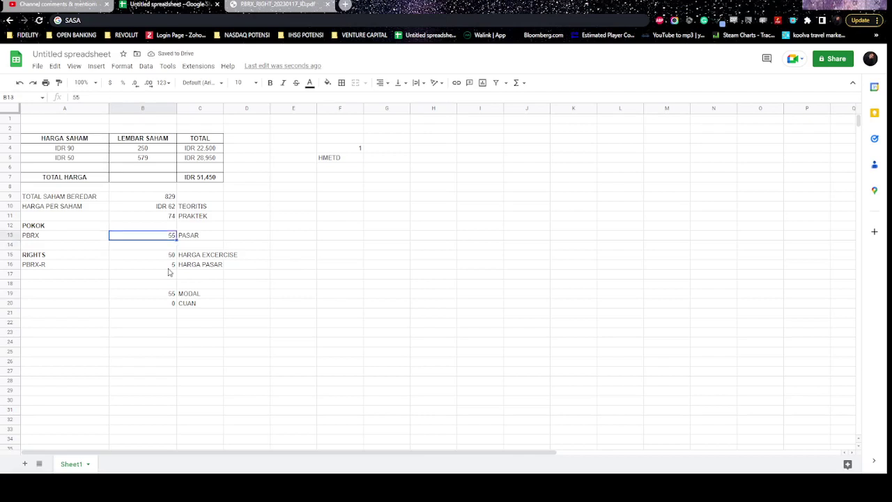
text(50)
key(Return)
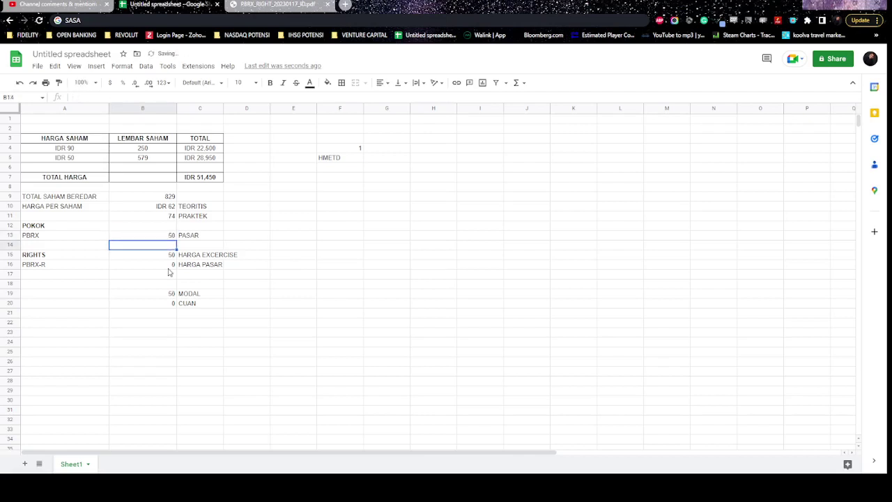
- Try a PBRX market price of 45 in B13 and compare it with the PBRX-R price formula in B16
key(Up)
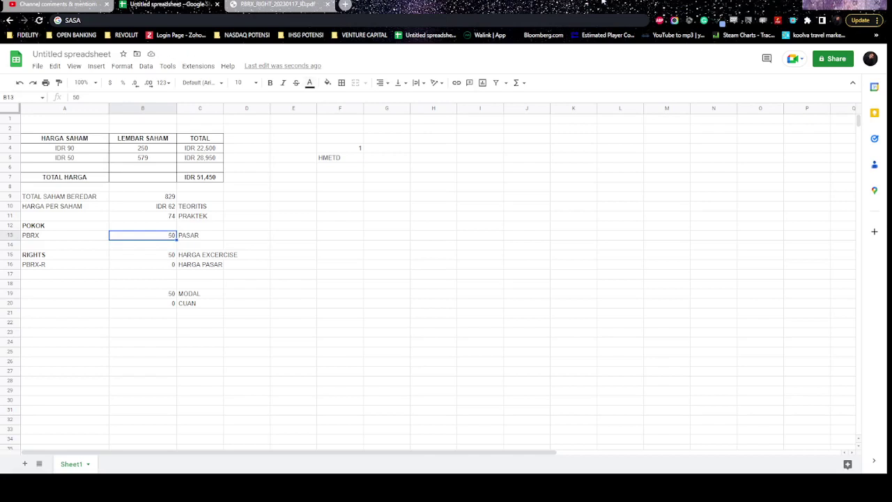
text(45)
key(Return)
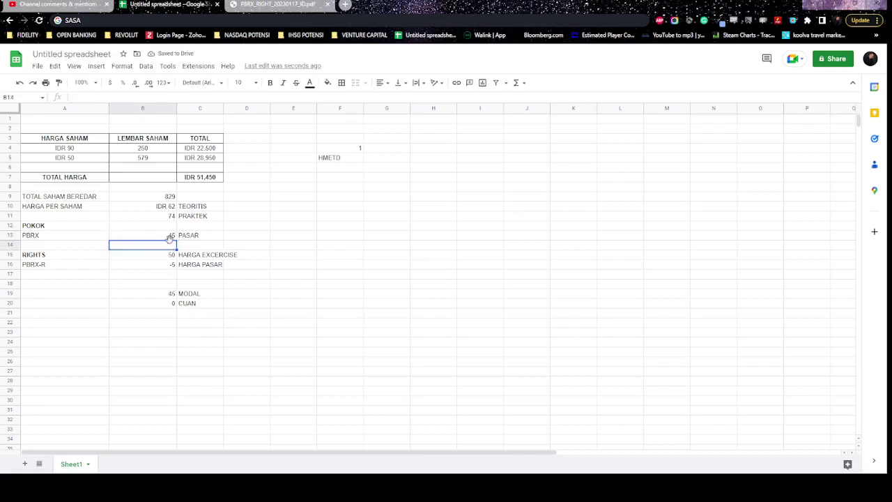
click(168, 268)
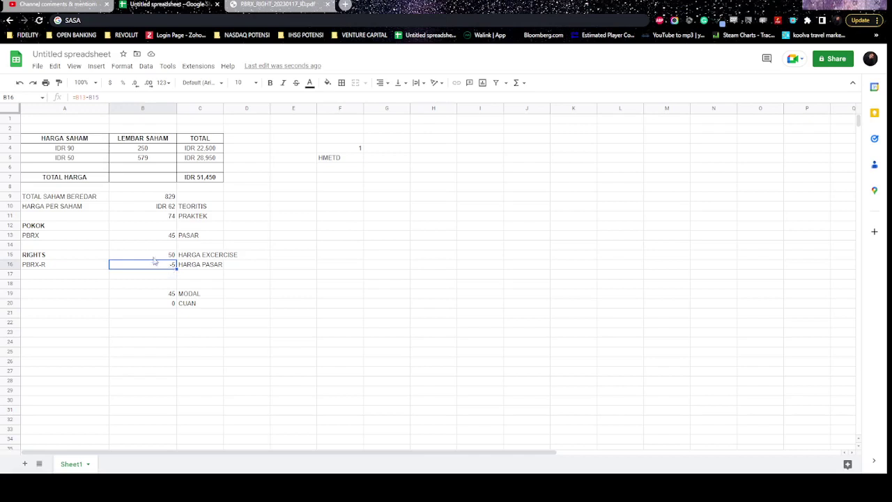
click(171, 237)
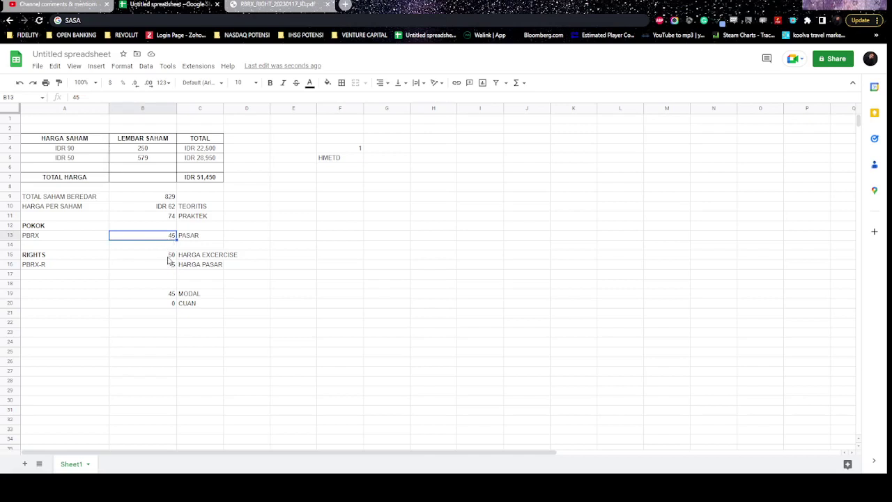
click(167, 264)
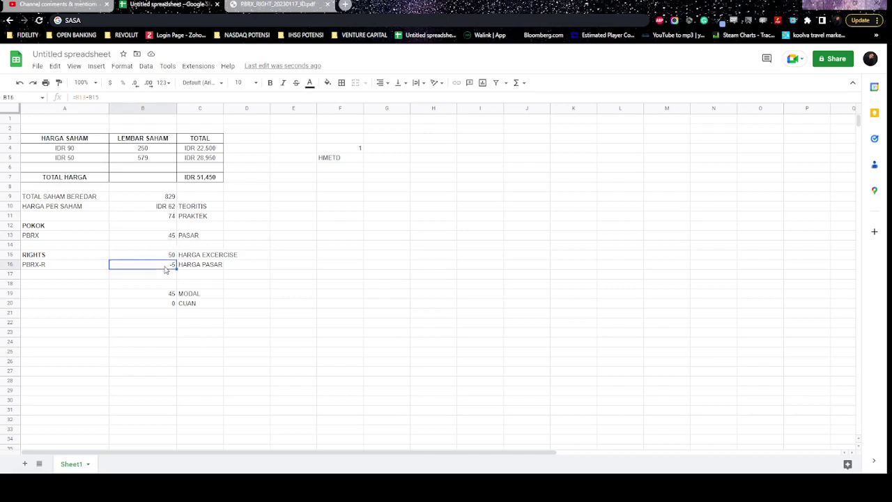
click(168, 236)
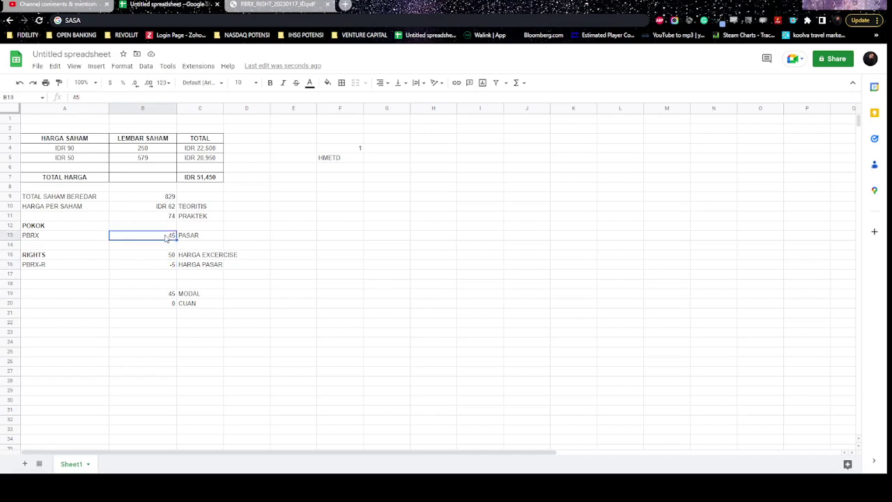
click(171, 266)
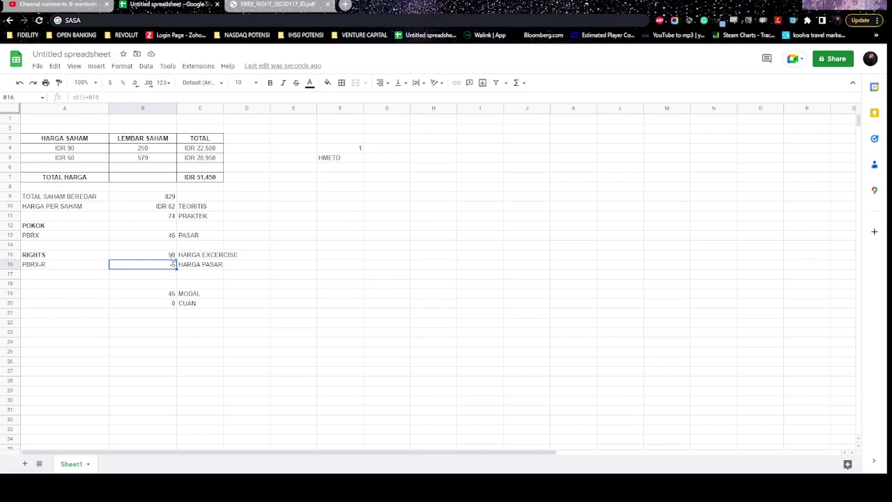
click(173, 238)
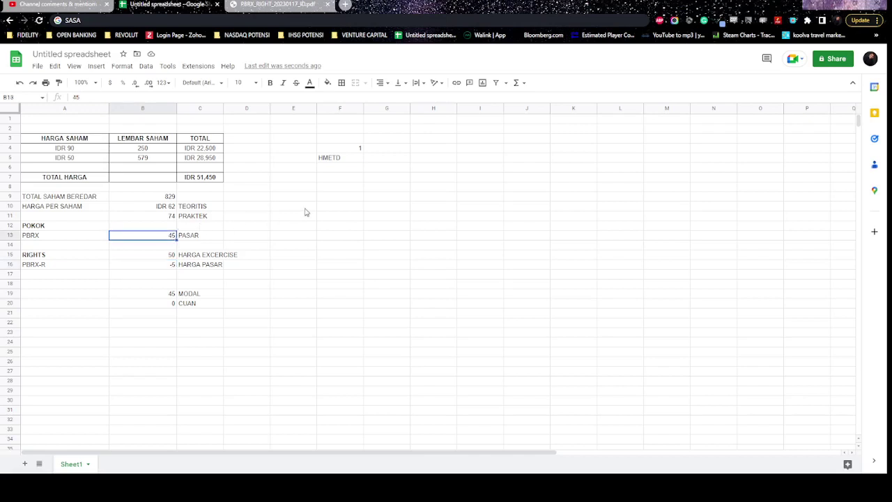
- Try a PBRX market price of 50 in B13 and inspect the PBRX-R price in B16
text(50)
key(Return)
key(Up)
key(Down)
key(Down)
key(Down)
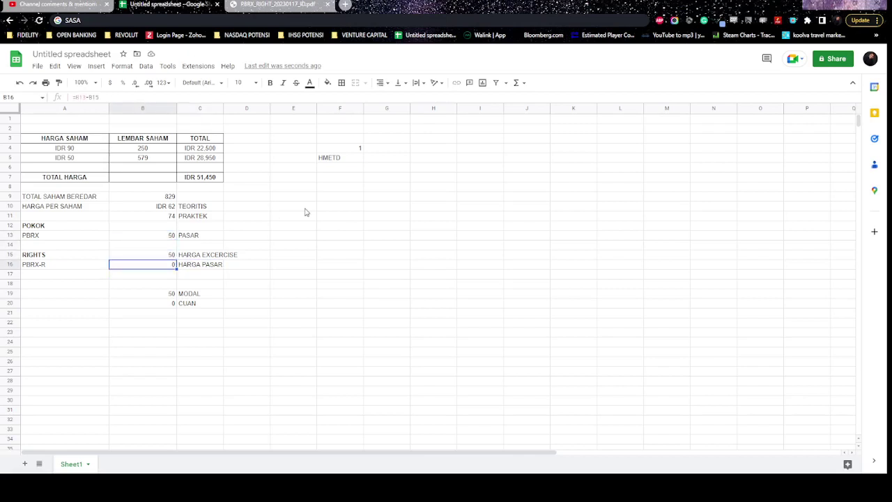
key(Return)
key(Escape)
- Try a PBRX market price of 52 in B13 and check the PBRX-R price in B16
key(Up)
key(Up)
key(Up)
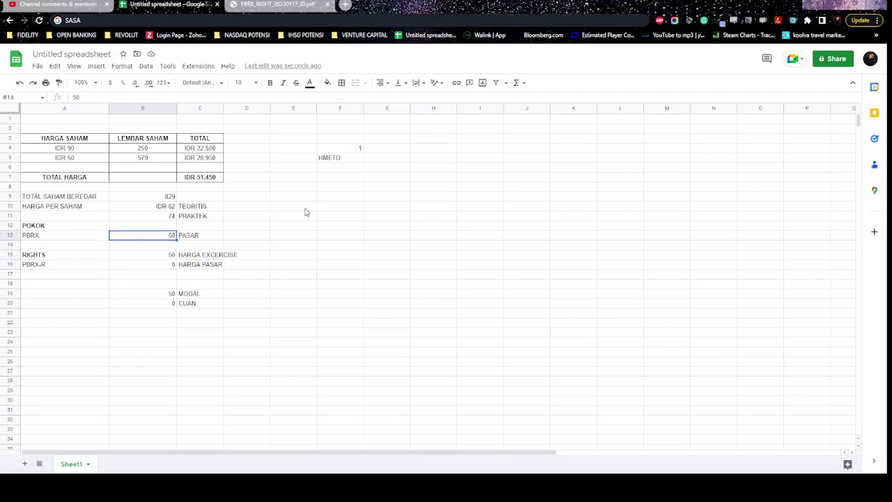
text(52)
key(Return)
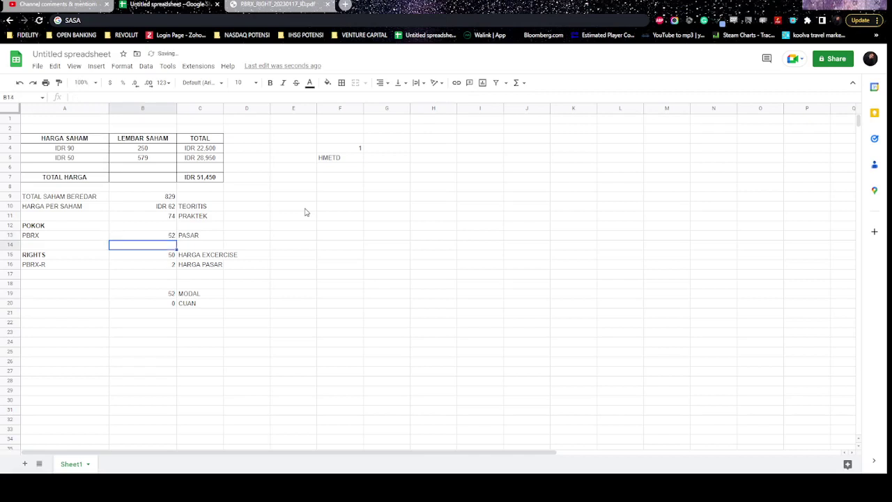
key(Down)
key(Down)
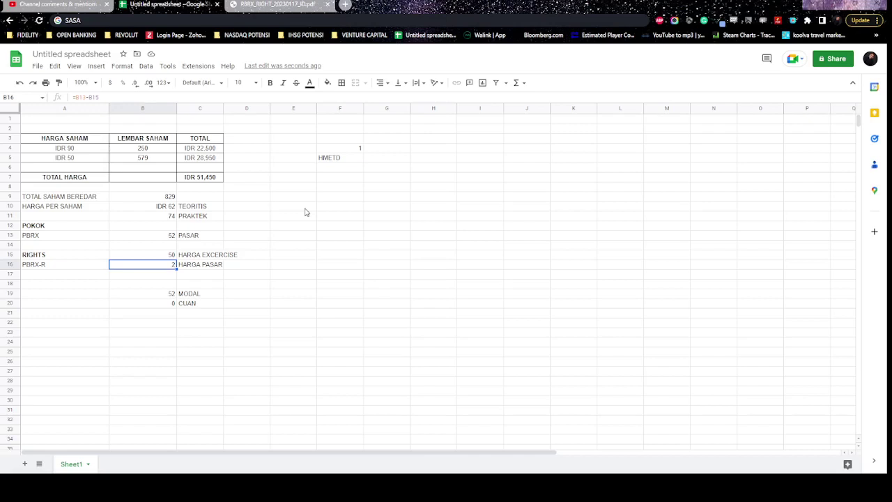
- Try PBRX market prices of 70 and 72 in B13 and check the PBRX-R price in B16
key(Up)
key(Up)
key(Up)
text(70)
key(Return)
key(Up)
text(72)
key(Return)
key(Down)
key(Down)
- Try a PBRX market price of 74 in B13 and check the PBRX-R price in B16
key(Up)
key(Up)
key(Up)
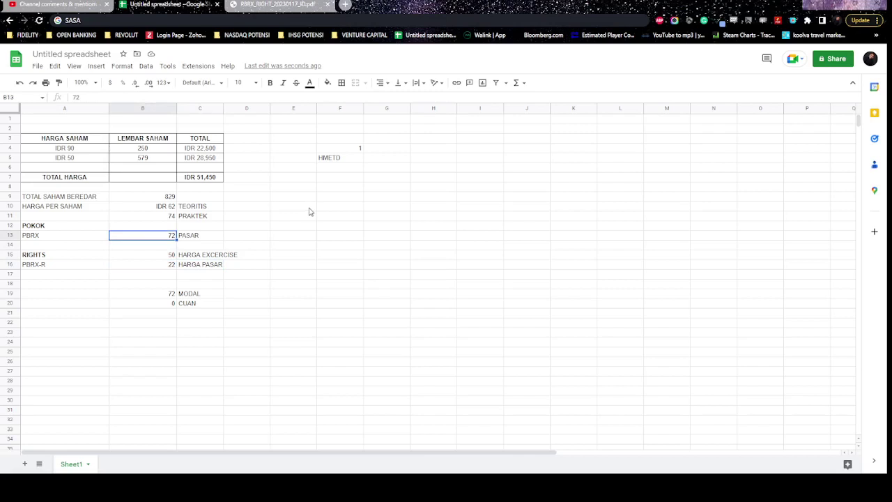
text(74)
key(Return)
key(Down)
key(Down)
text(24)
key(Tab)
key(Left)
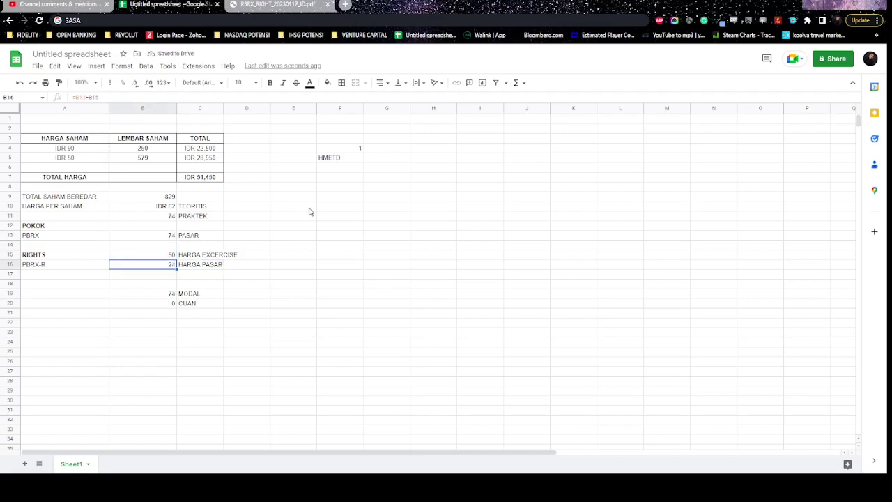
- Try the theoretical price of 62 as the PBRX market price in B13 and check the PBRX-R price in B16
key(Up)
key(Up)
key(Up)
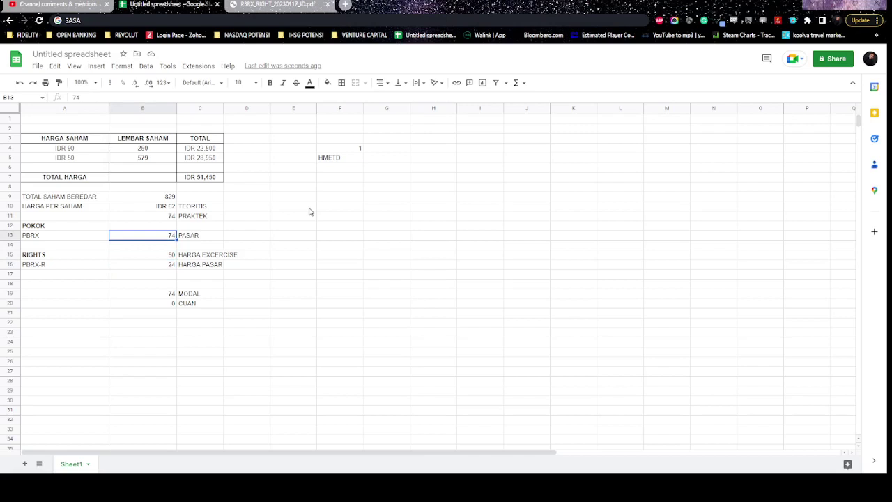
key(BackSpace)
text(62)
key(Return)
key(Down)
key(Down)
key(Down)
key(Up)
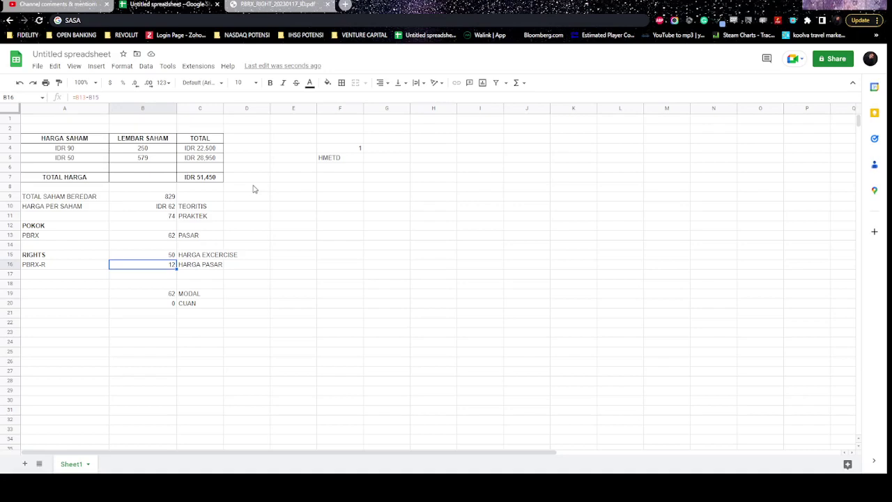
- Search Google for POSA-W in a new browser tab and view the CNBC Indonesia article about the warrant's price swings
click(344, 5)
text(P)
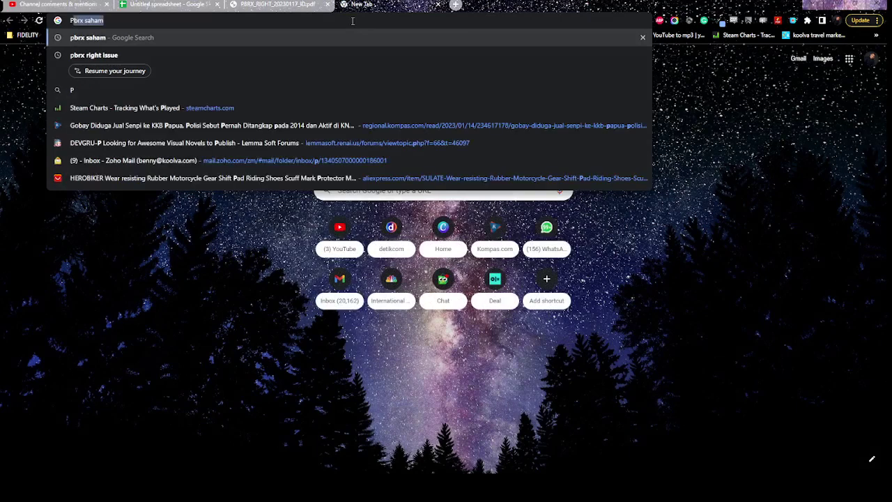
text(OSA-W)
key(Return)
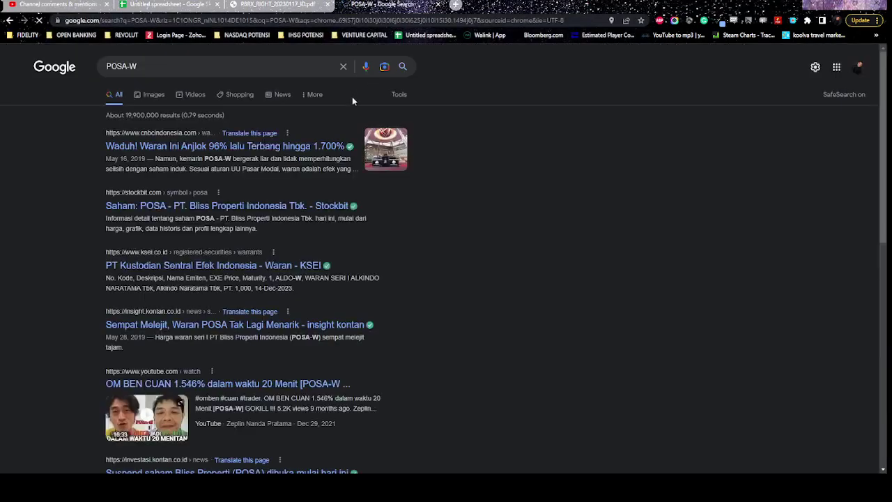
click(302, 147)
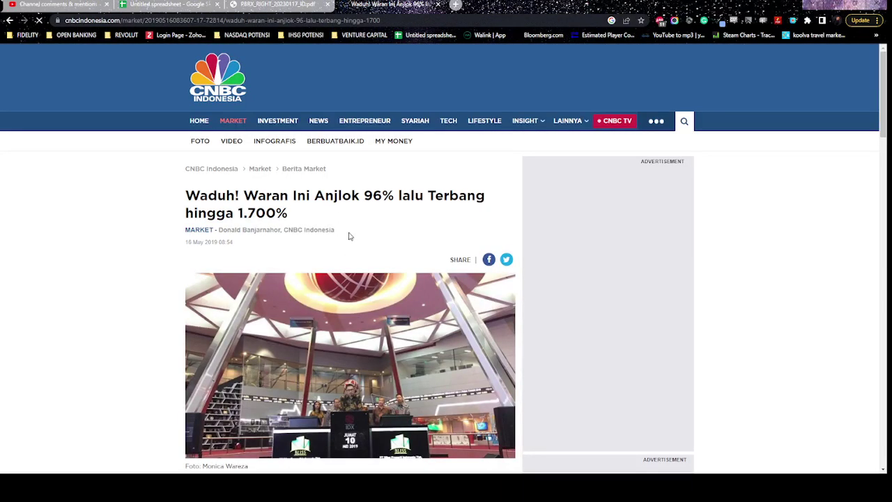
scroll(314, 247, down, 5)
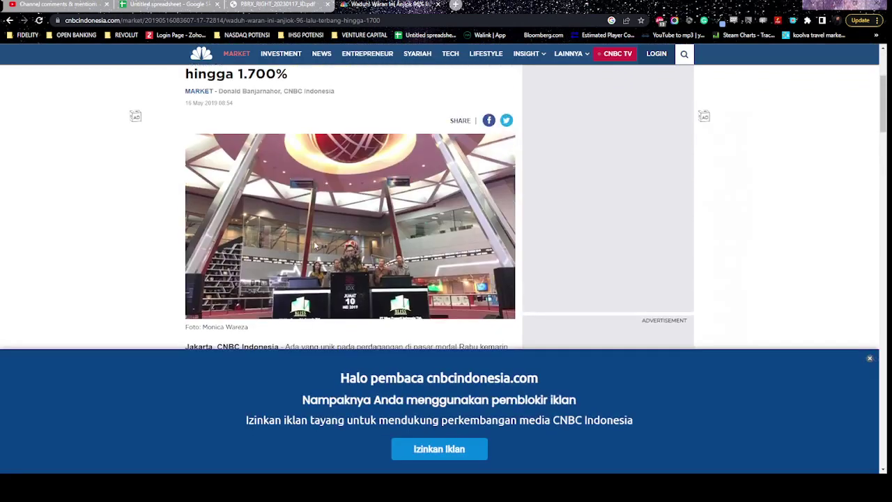
scroll(315, 245, up, 3)
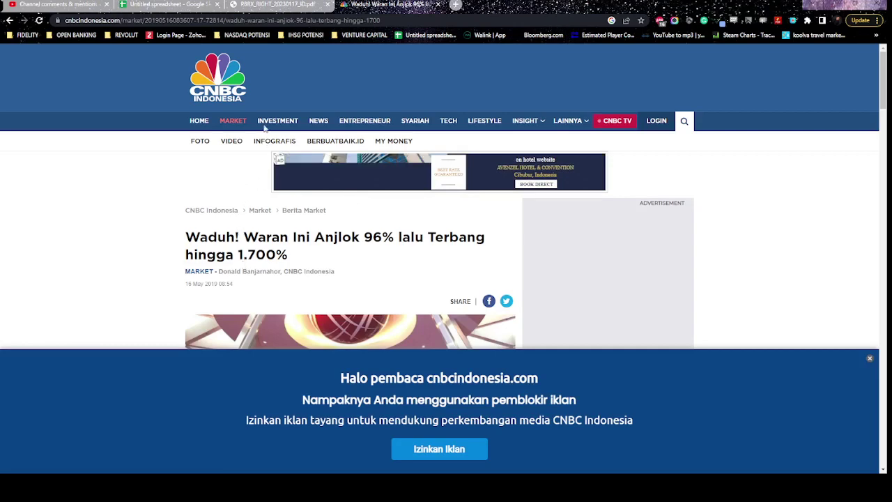
- Return to the spreadsheet, set the PBRX market price in B13 to 232, and check the PBRX-R price in B16
click(182, 4)
click(257, 221)
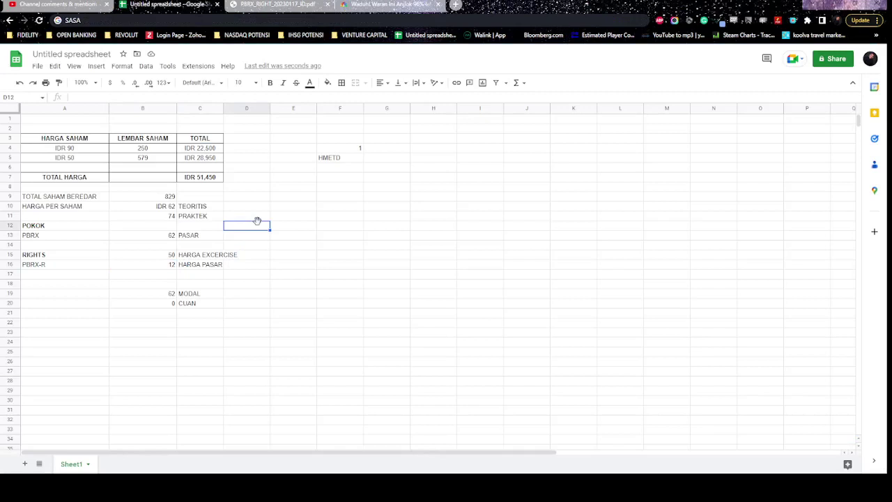
click(171, 238)
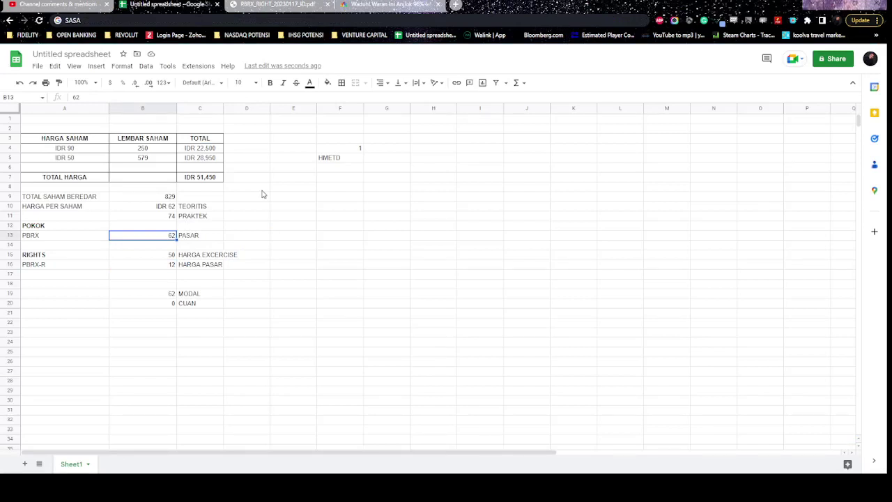
text(232)
key(Return)
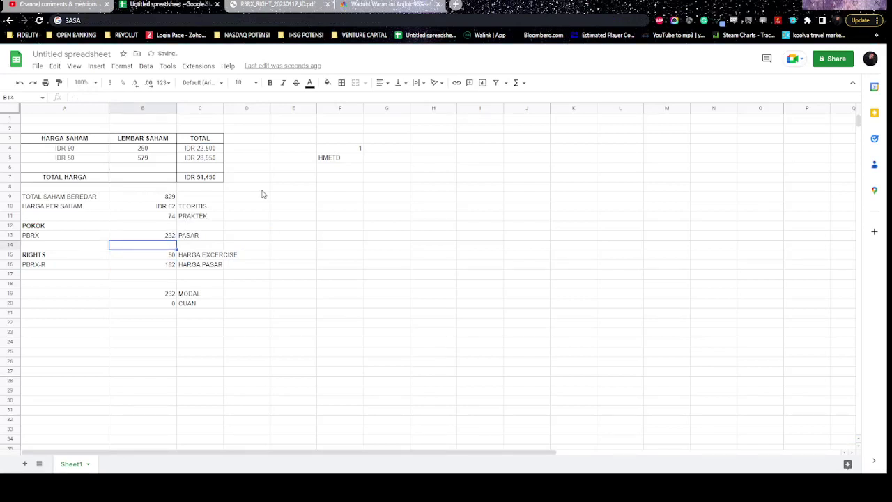
key(Down)
key(Down)
key(Up)
key(Up)
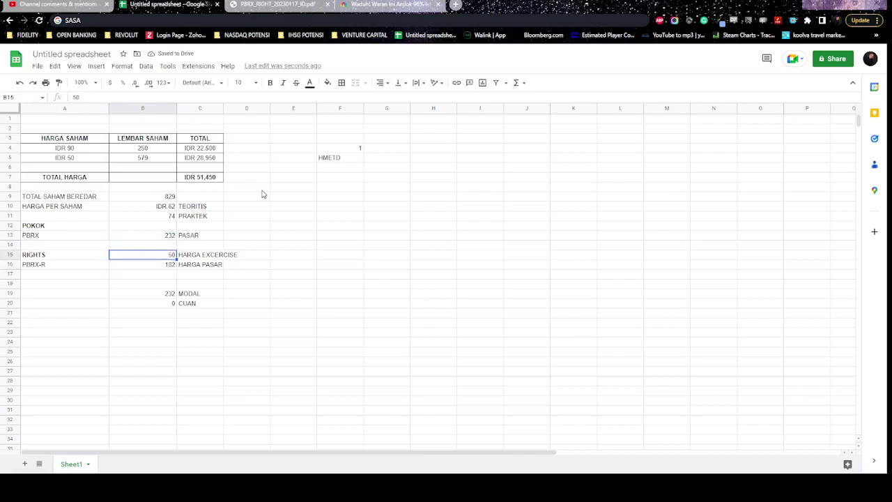
key(Up)
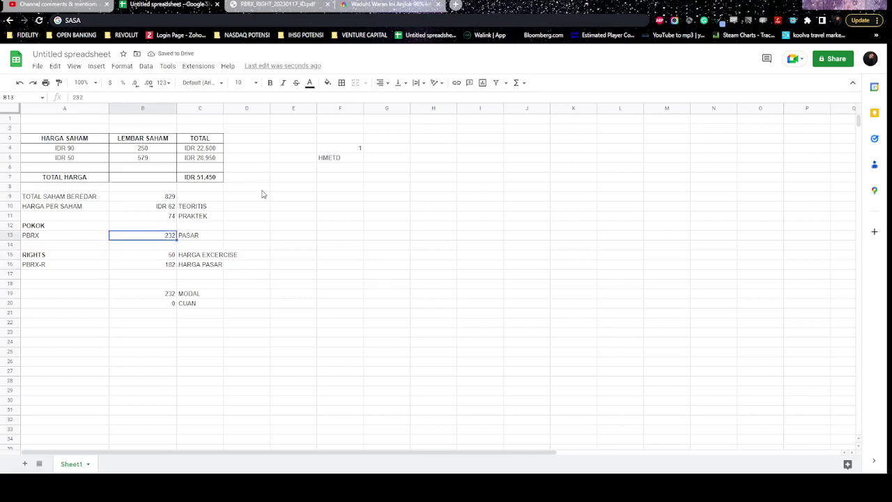
- Undo the last two changes to the PBRX market price in B13
key(ctrl+z)
key(ctrl+z)
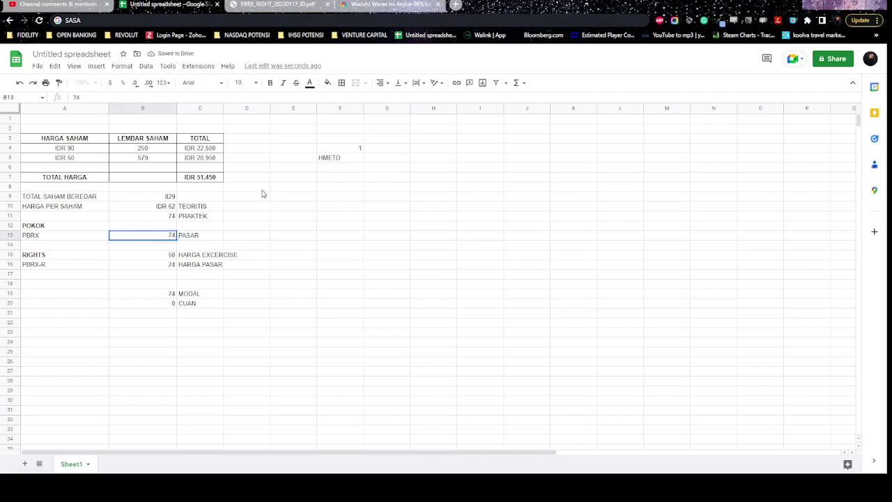
key(Down)
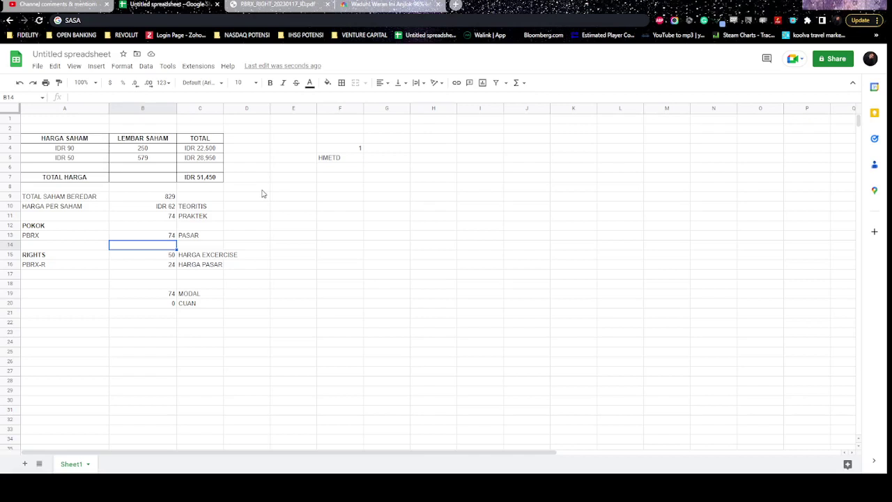
- Switch to the YouTube Studio comment and highlight question 4 about PBRX-R becoming PBRX, plus the HMETD trading period line
click(43, 6)
click(387, 271)
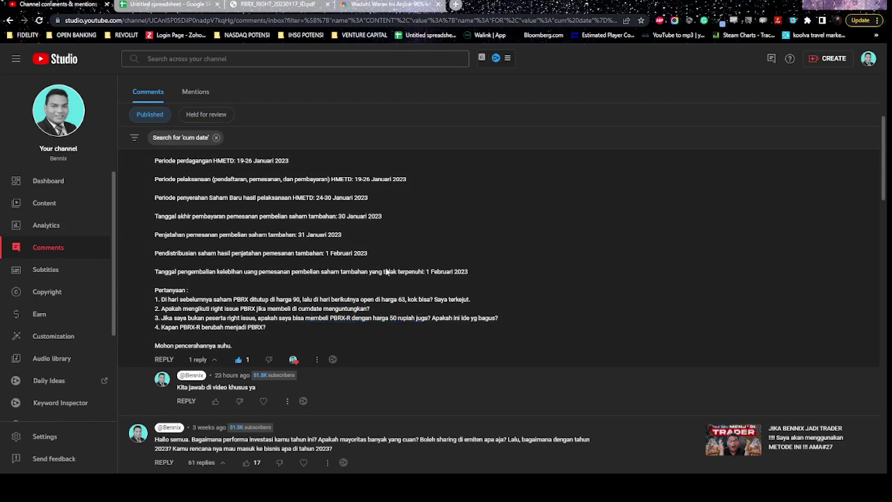
triple_click(224, 328)
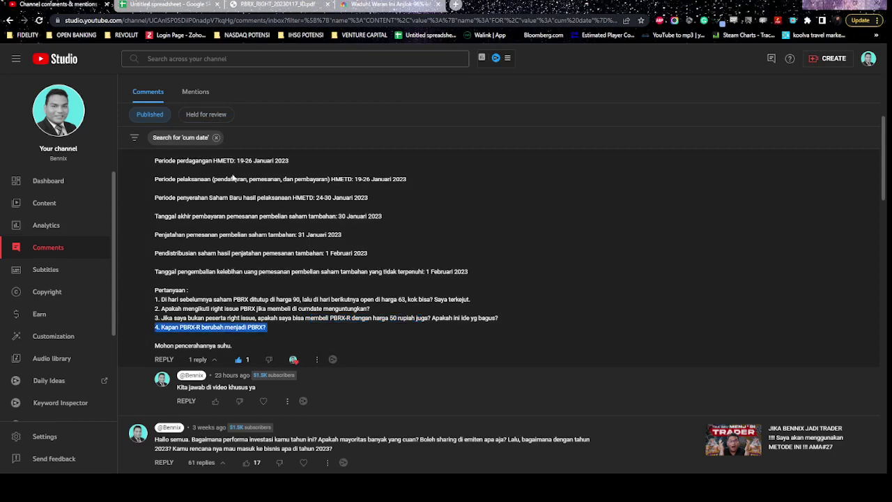
scroll(235, 300, up, 2)
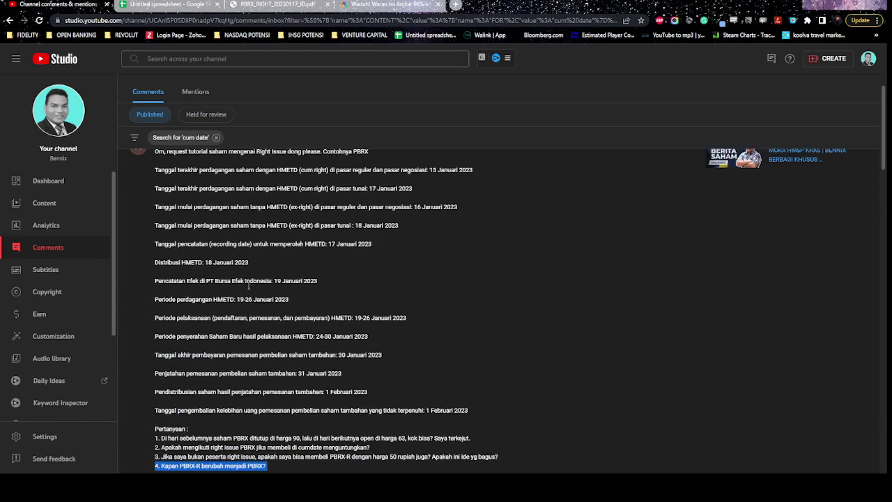
drag(196, 299, 283, 301)
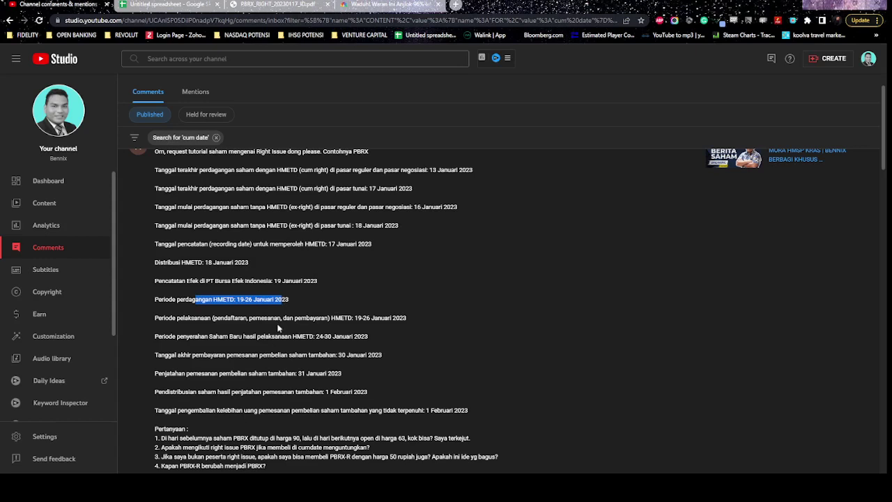
- Highlight the PBRX-R mention in question 3 and the conversion wording in question 4 of the viewer's comment
click(327, 457)
drag(327, 457, 357, 457)
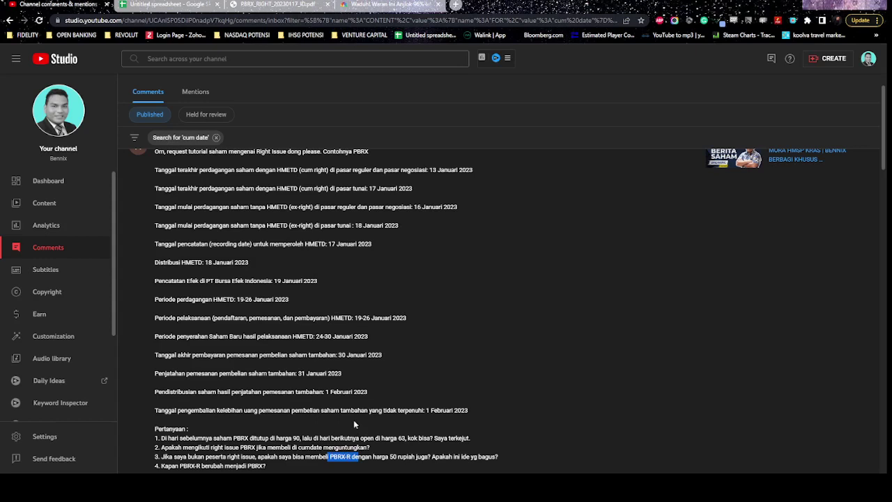
click(335, 455)
drag(323, 456, 367, 457)
click(358, 457)
drag(316, 456, 367, 458)
drag(262, 466, 180, 446)
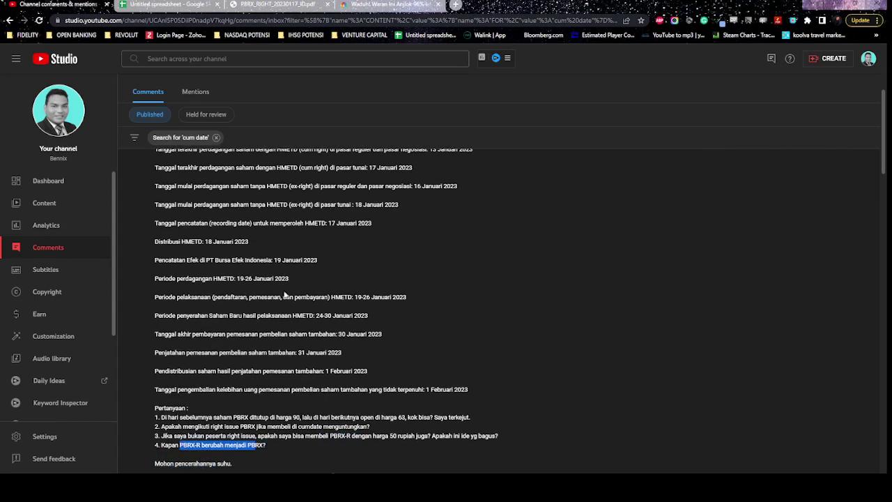
- Highlight the HMETD exercise and new-share delivery periods in the comment, plus question 3's wording on PBRX-R at 50 rupiah
drag(166, 298, 382, 298)
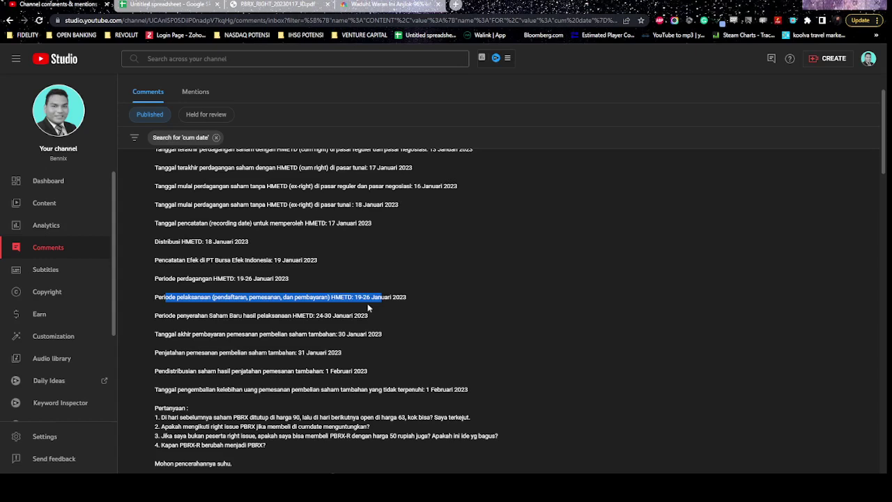
drag(155, 335, 266, 330)
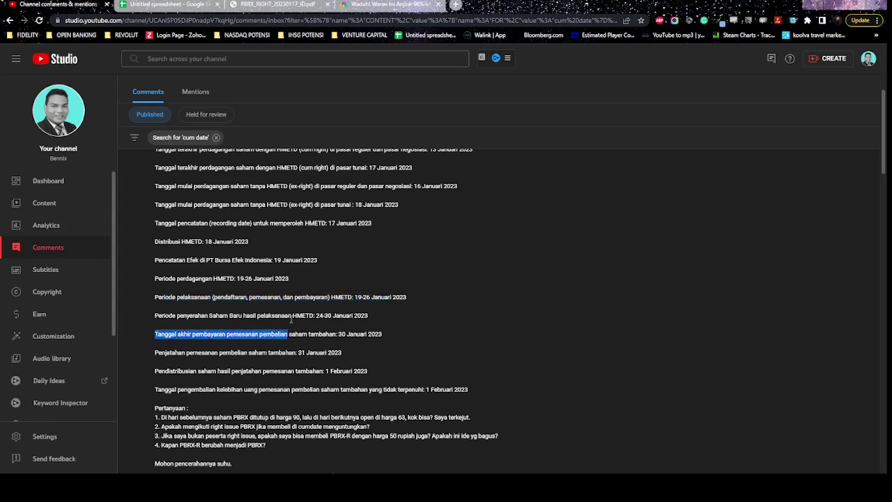
click(292, 318)
drag(177, 315, 356, 316)
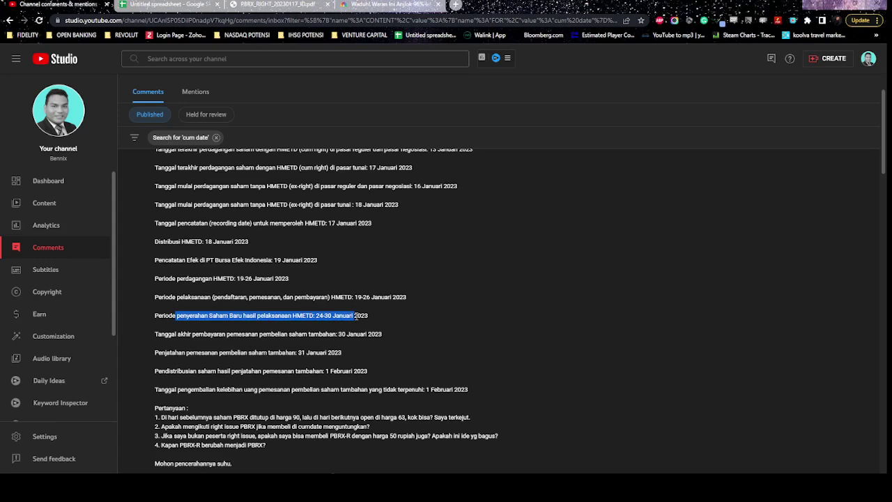
click(333, 318)
drag(323, 316, 372, 319)
click(368, 329)
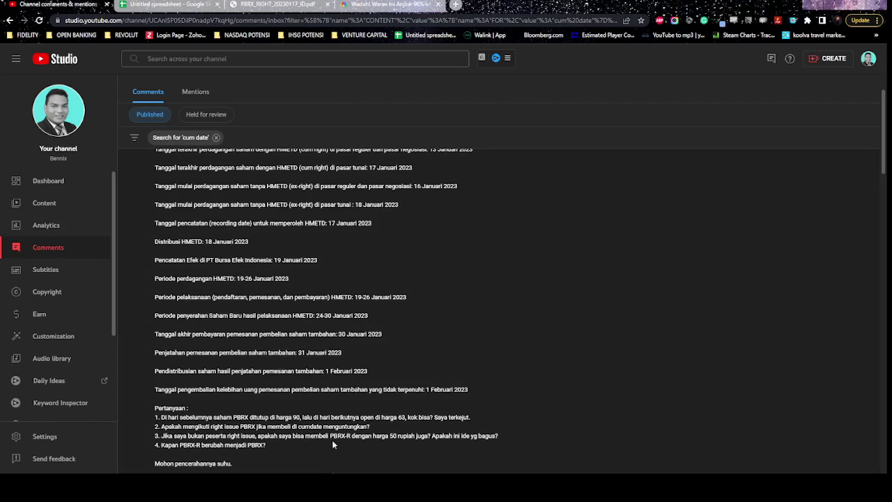
drag(331, 436, 404, 434)
click(371, 436)
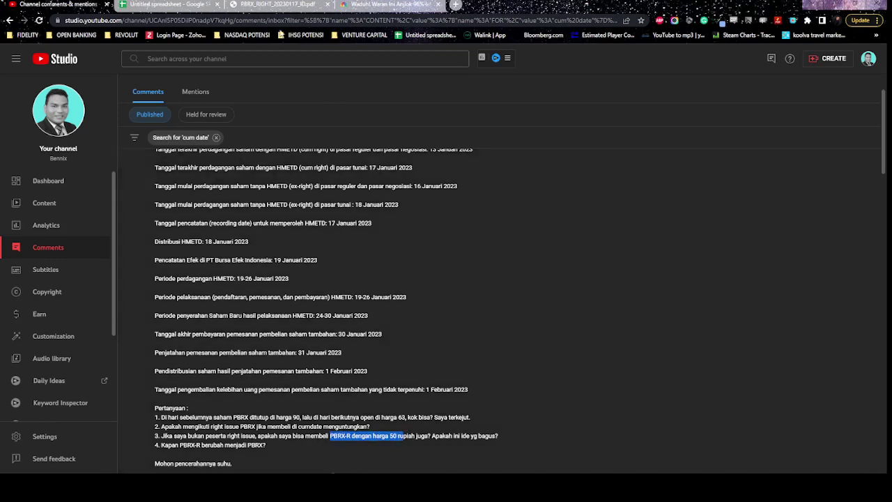
- Return to the spreadsheet, try a PBRX market price of 62 in B13, check the PBRX-R price in B16, and undo the trial
click(202, 5)
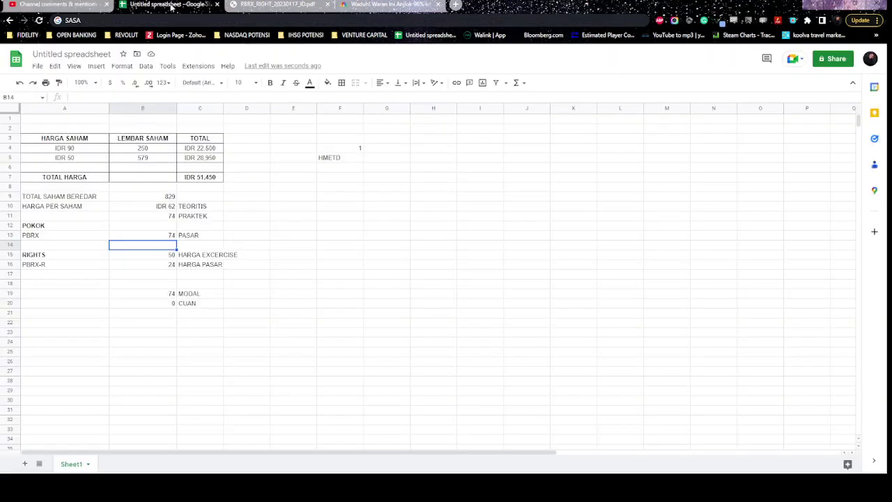
click(307, 237)
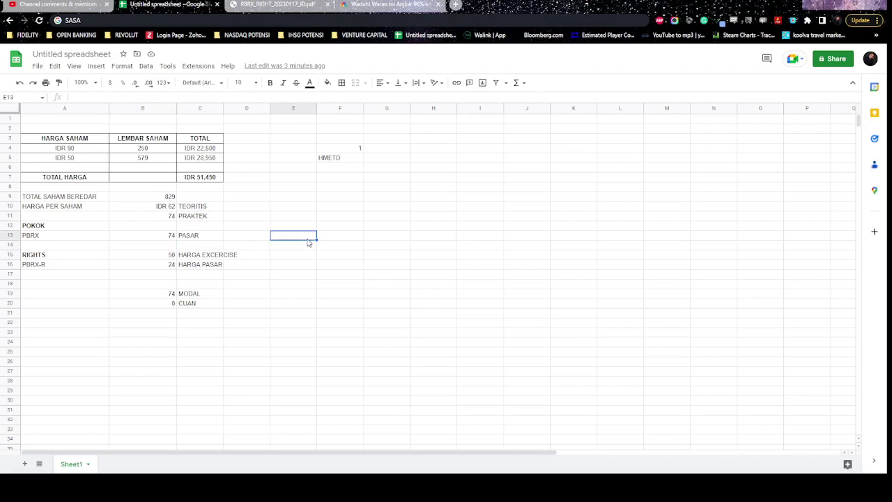
click(142, 266)
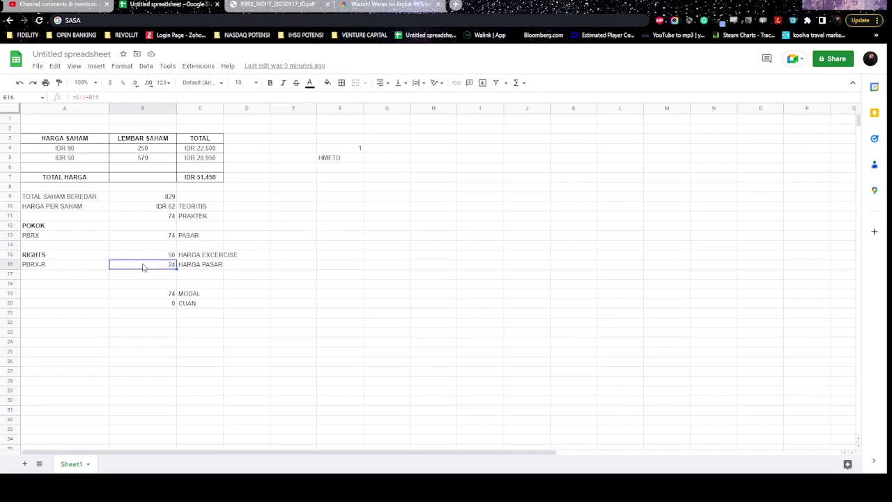
click(160, 239)
text(62)
key(Return)
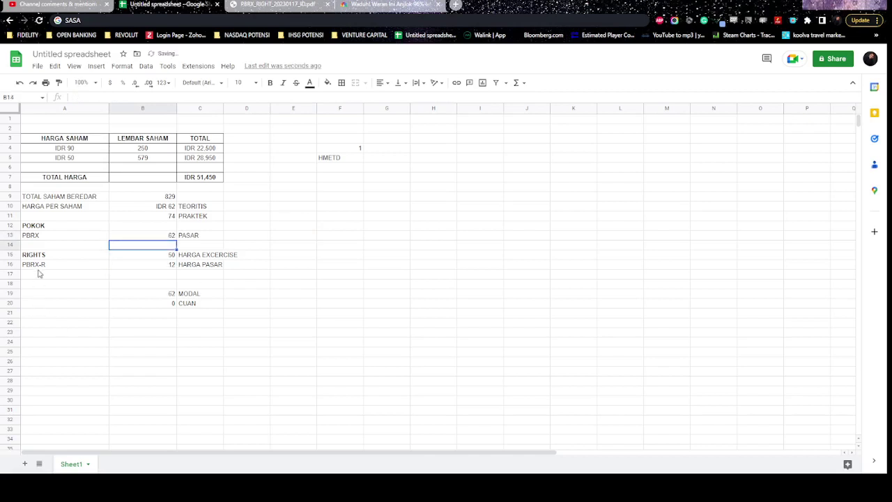
click(146, 263)
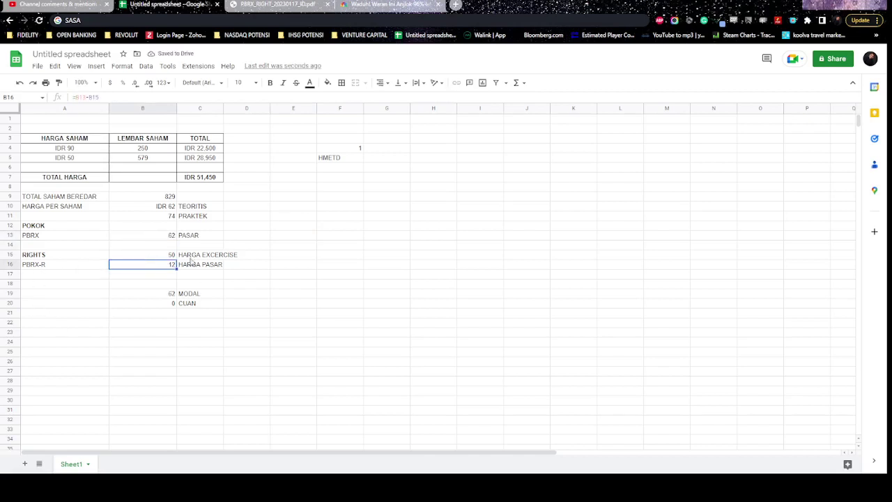
key(ctrl+z)
click(206, 276)
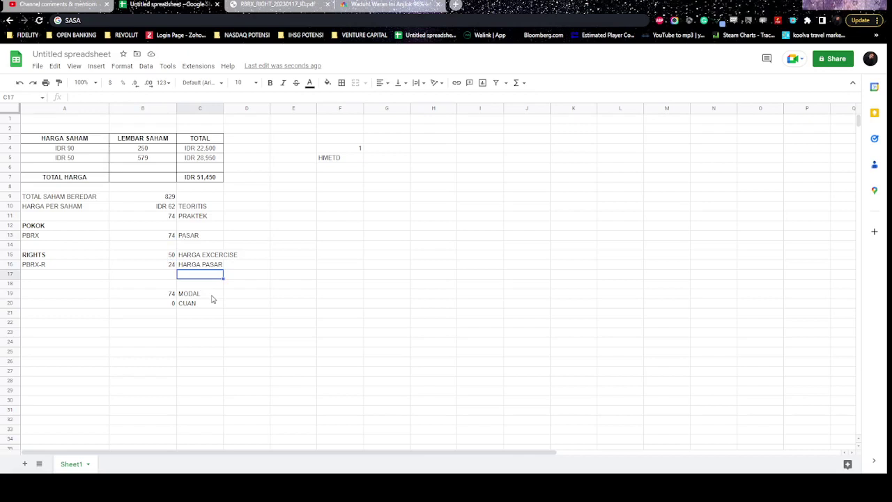
- Examine the theoretical share price in B10, the rights exercise price in B15, and the PBRX-R market price in row 16
click(171, 209)
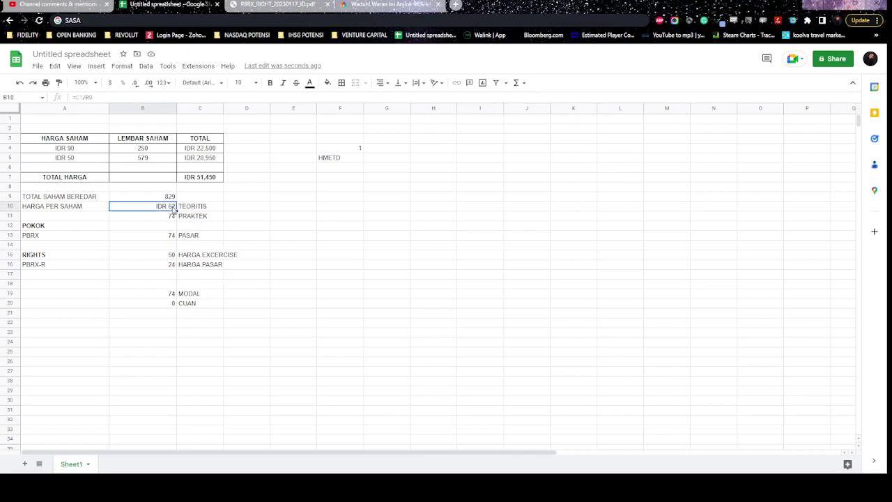
click(264, 227)
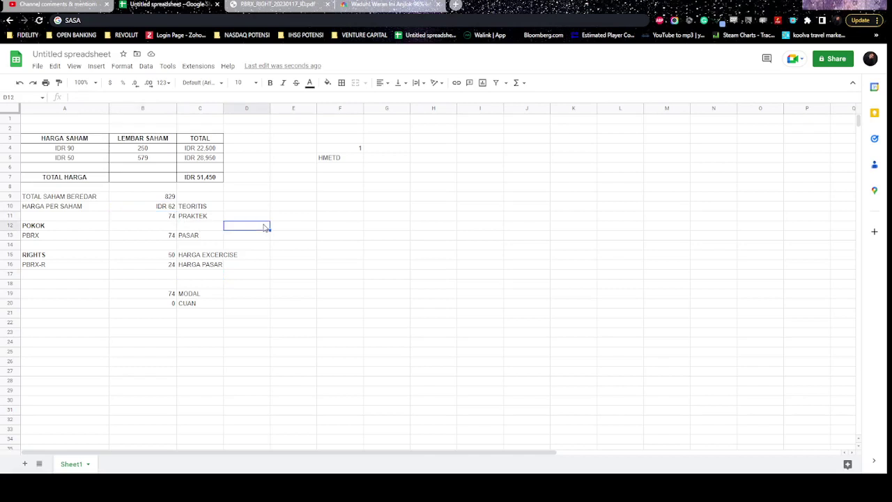
click(155, 257)
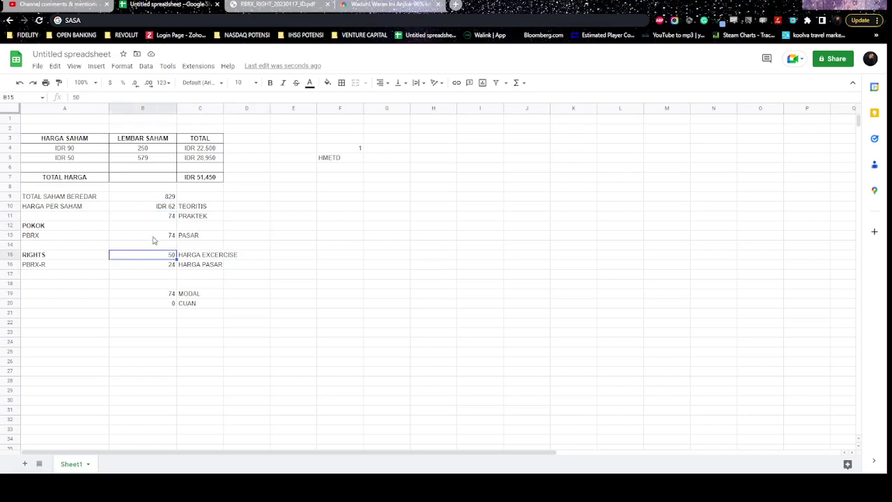
click(85, 267)
drag(108, 270, 143, 267)
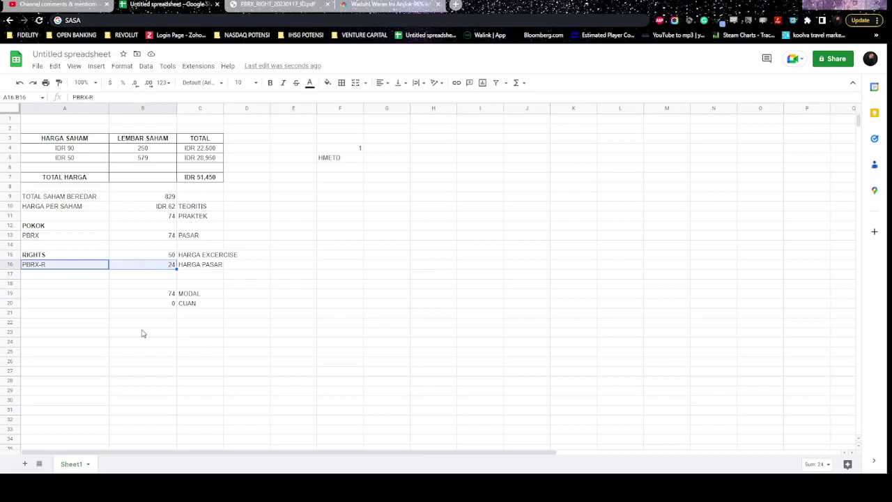
click(157, 278)
drag(160, 267, 162, 278)
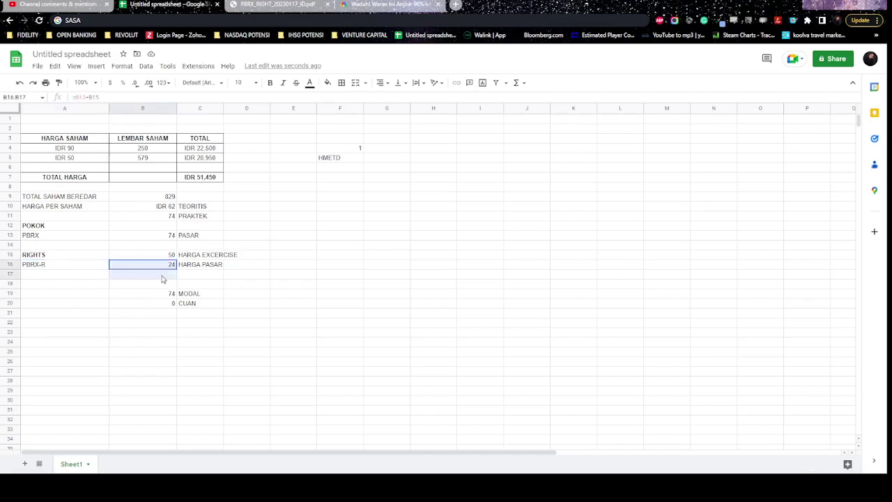
click(206, 280)
click(232, 267)
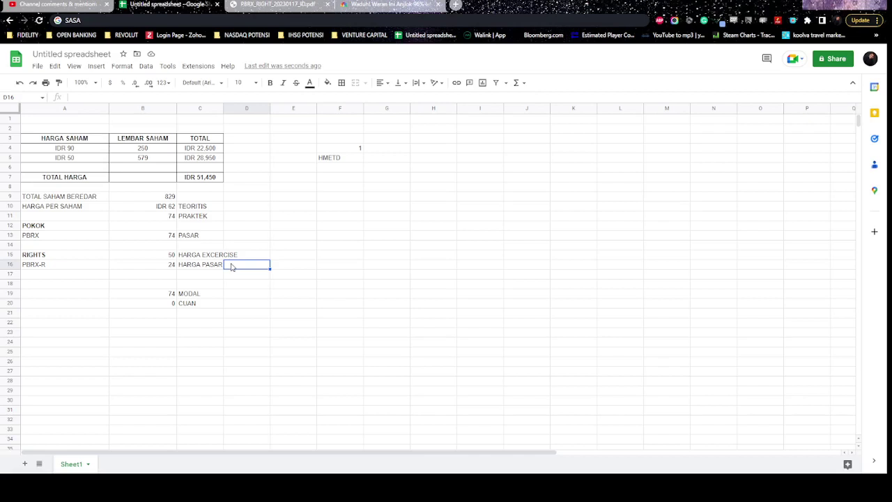
- Set the PBRX market price in B13 to 60 and check the PBRX-R price in B16
key(Left)
key(Left)
key(Up)
key(Up)
key(Up)
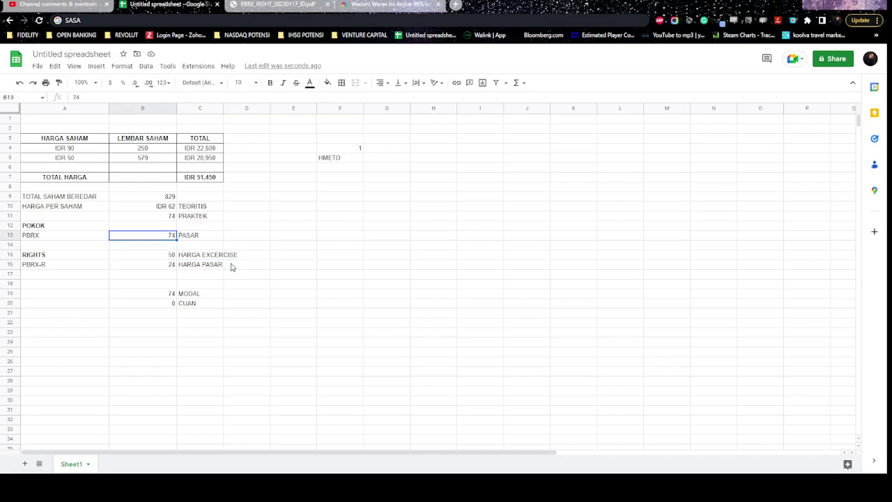
text(60)
key(Return)
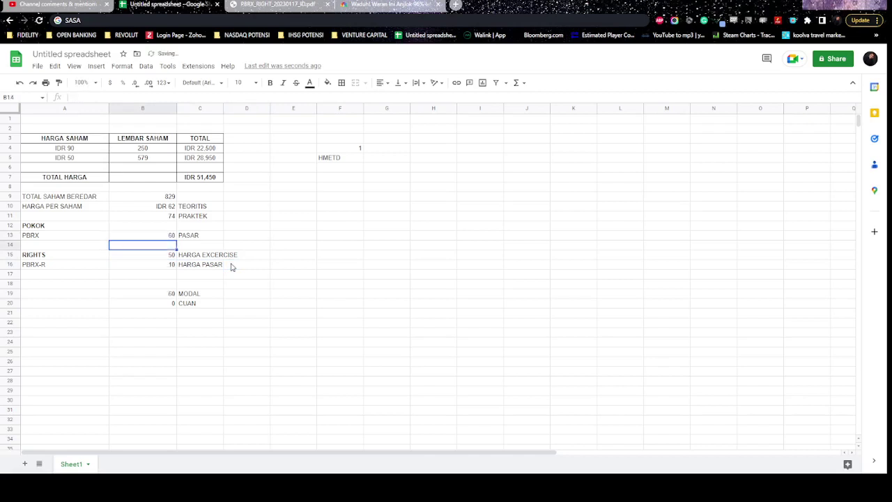
click(167, 267)
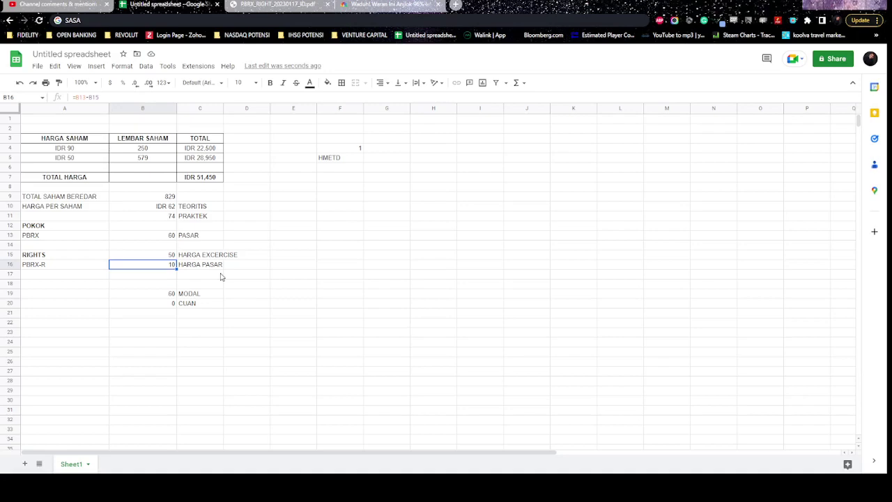
- Switch back to the YouTube Studio comment and review its full rights issue schedule and the list of questions
click(78, 6)
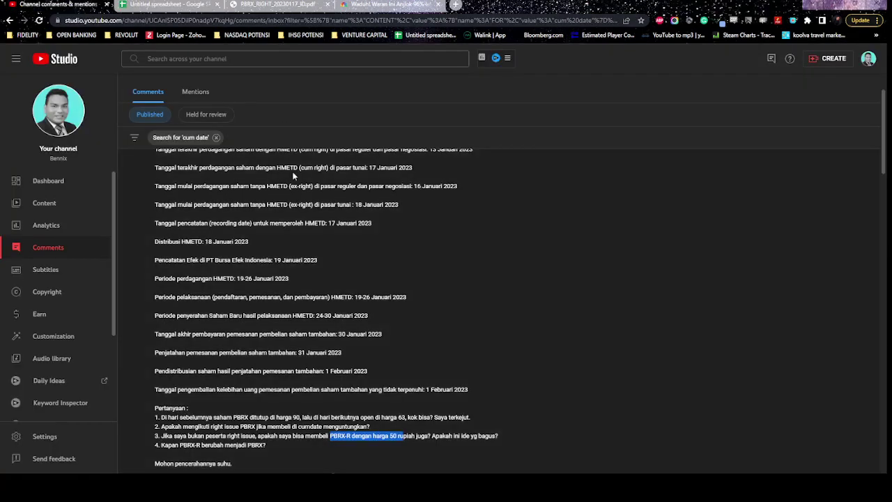
click(351, 284)
scroll(351, 284, up, 1)
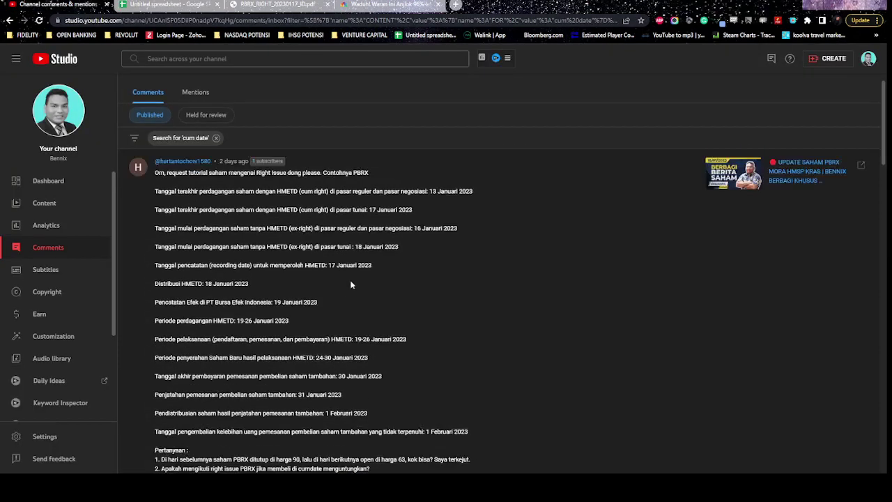
scroll(351, 284, up, 1)
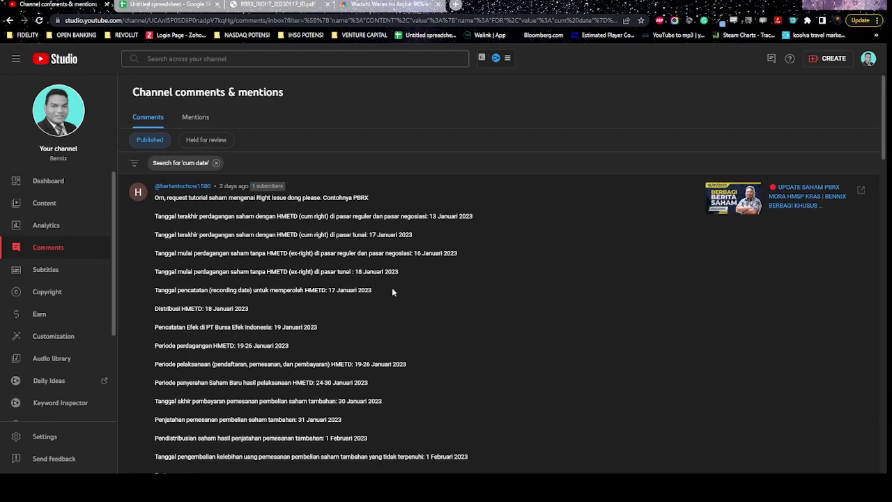
scroll(392, 292, down, 2)
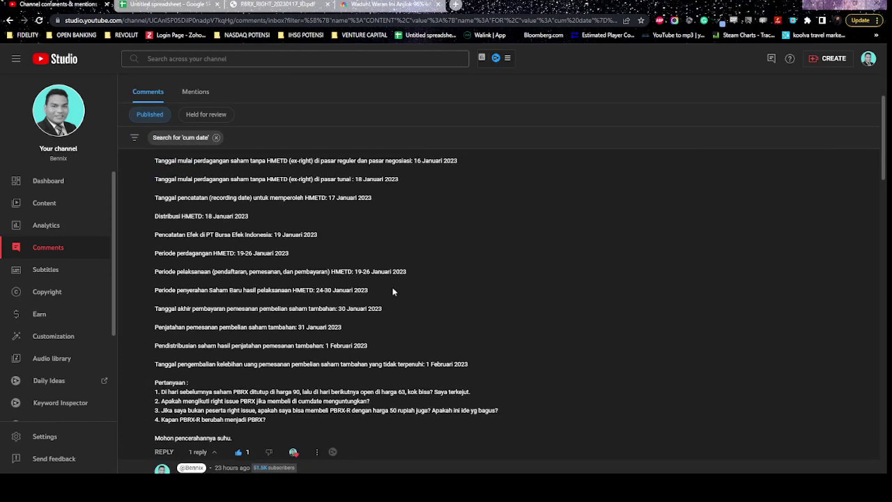